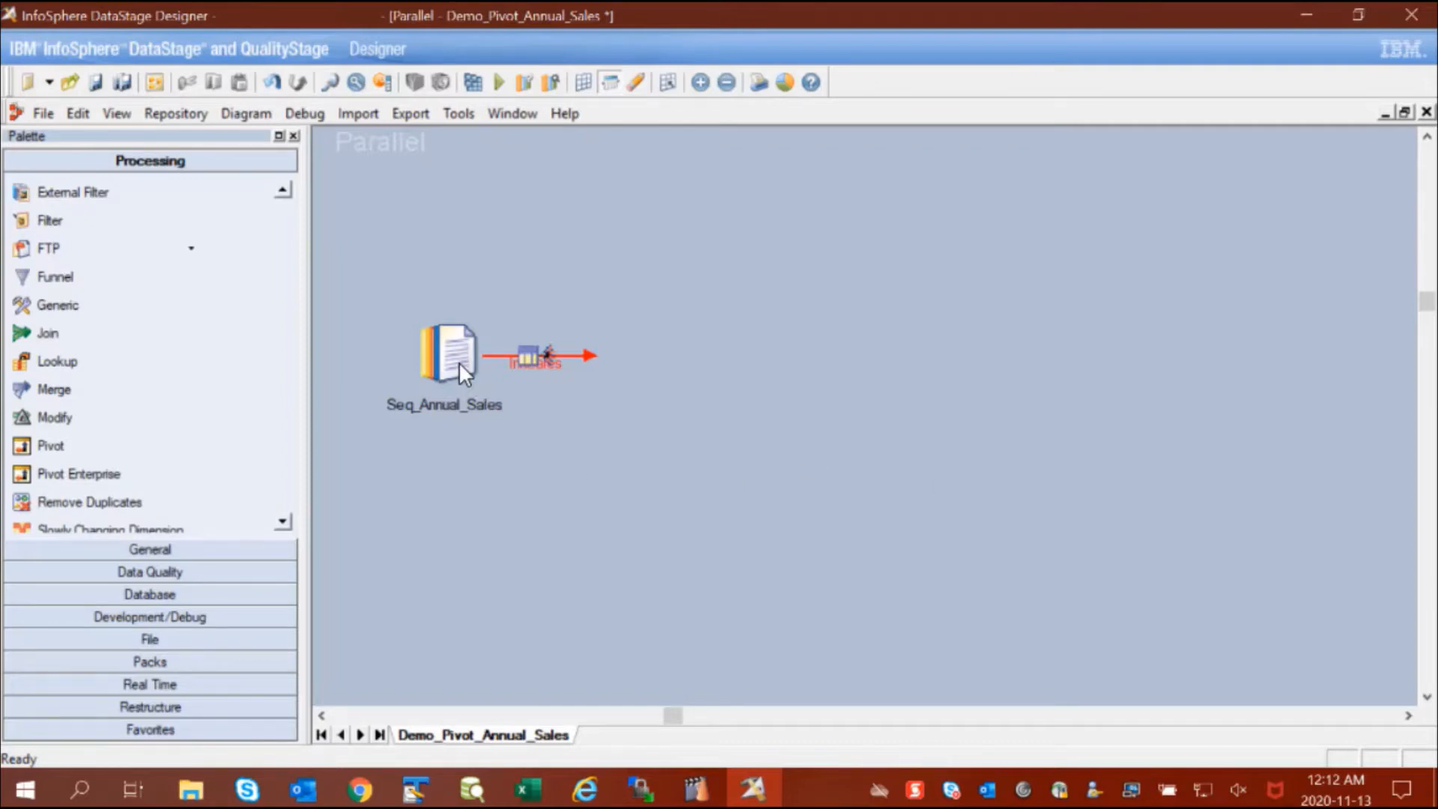
Step: View the InkSales data of the Seq_Annual_Sales source stage
right_click(458, 362)
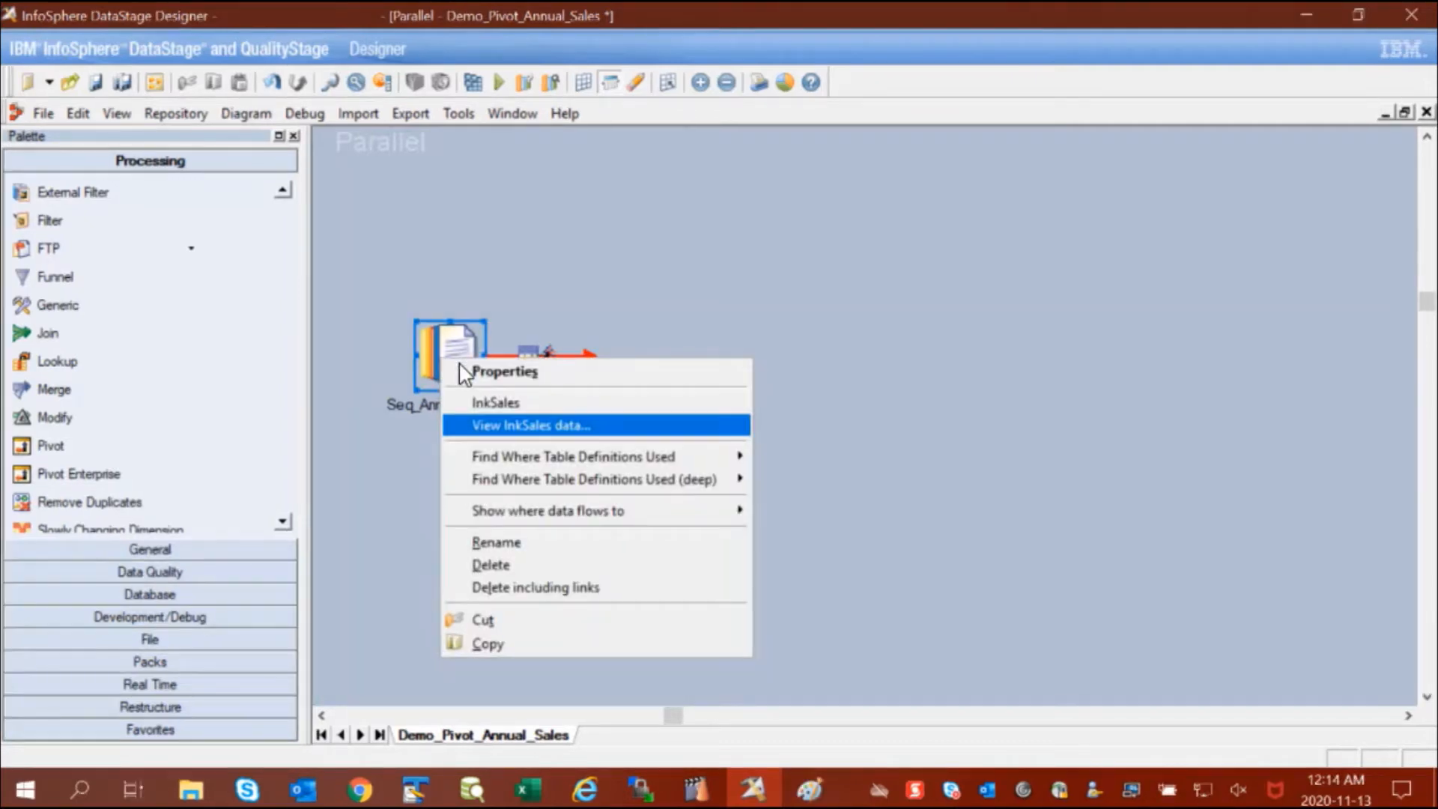
key("Return")
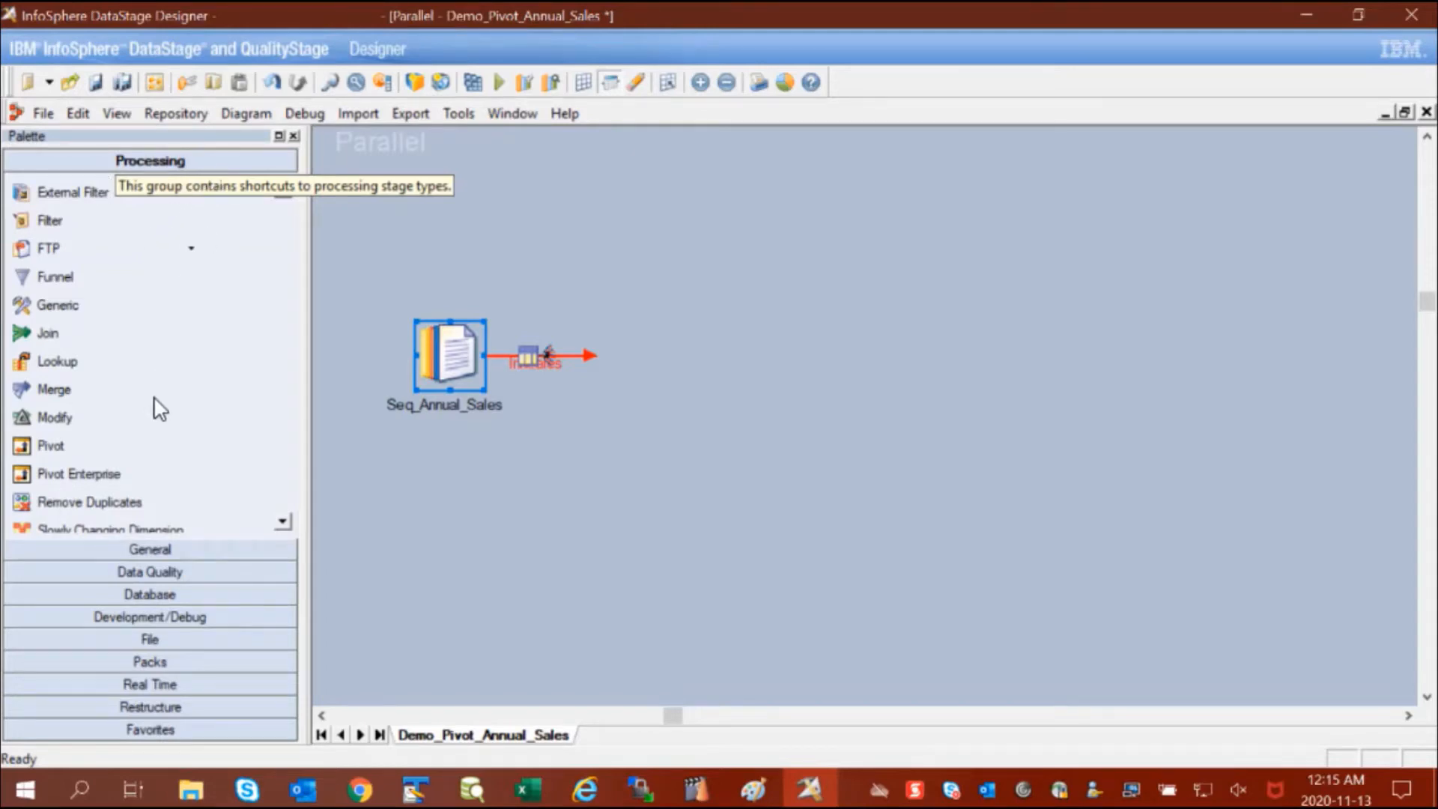
Step: Add a Pivot Enterprise stage after Seq_Annual_Sales and draw an output link from it
double_click(93, 475)
mouse_move(667, 390)
left_mouse_down()
mouse_move(625, 354)
mouse_move(815, 396)
left_mouse_up()
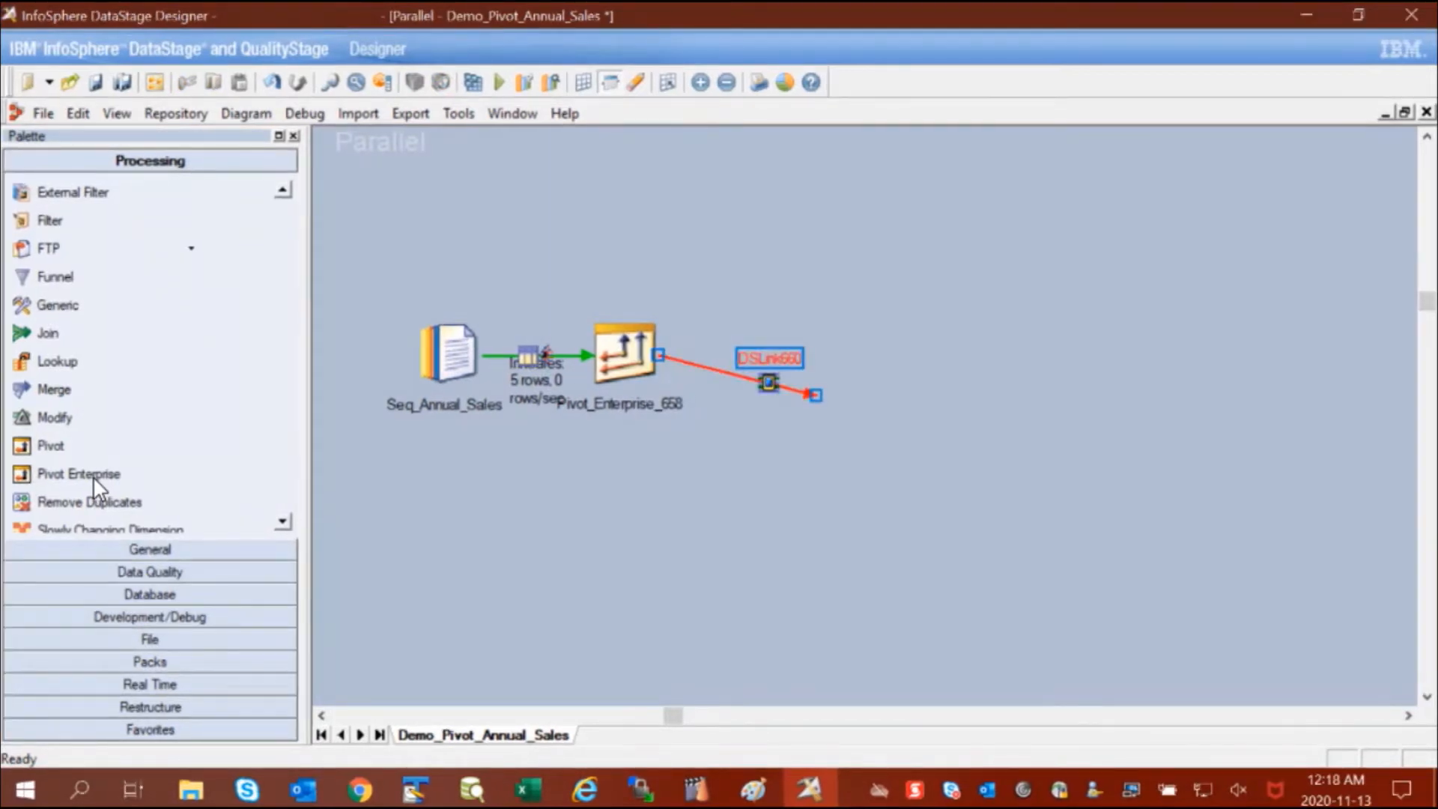
Step: In the Pivot Enterprise stage's pivot properties, enable the pivot index and add an Integer column named SALES
double_click(630, 363)
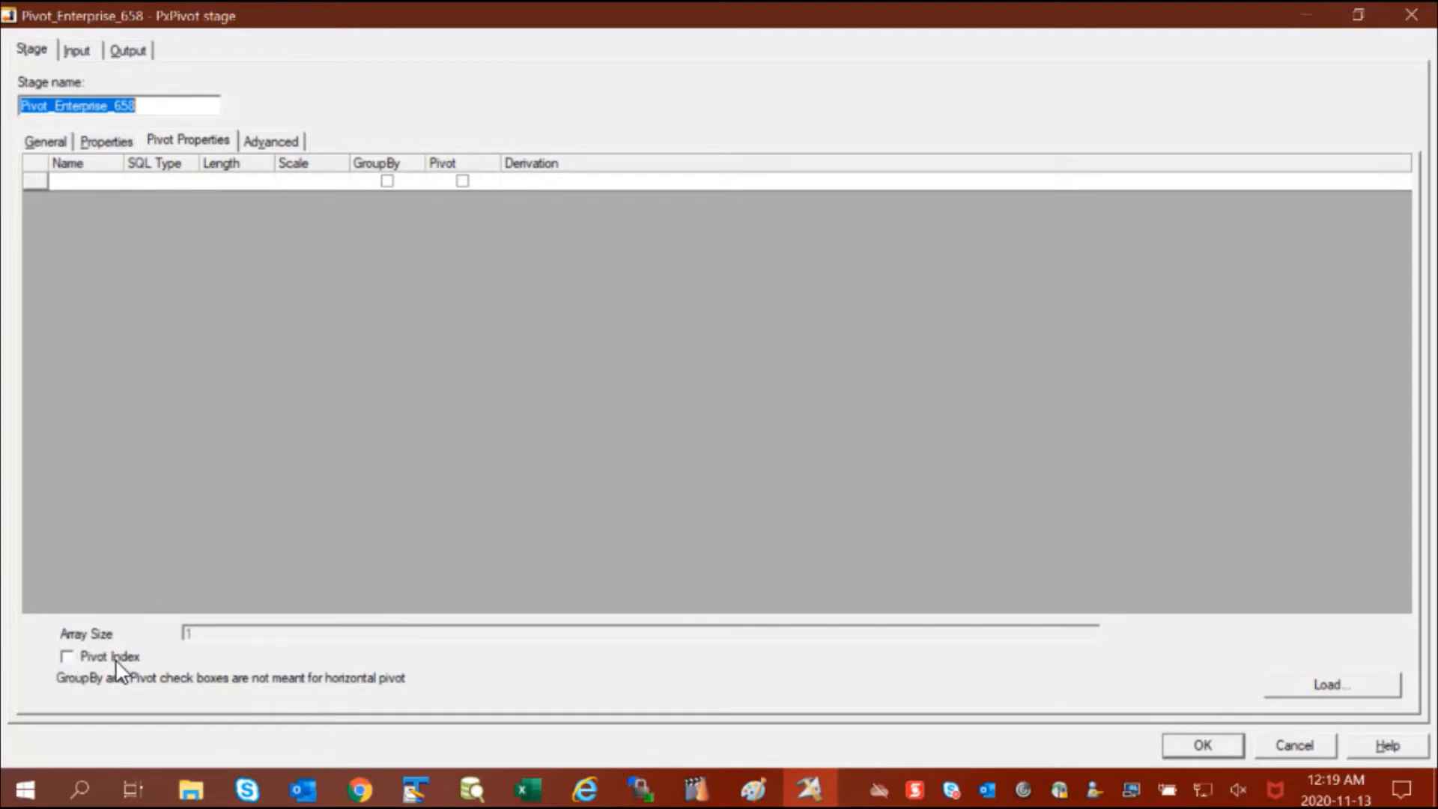
left_click(66, 657)
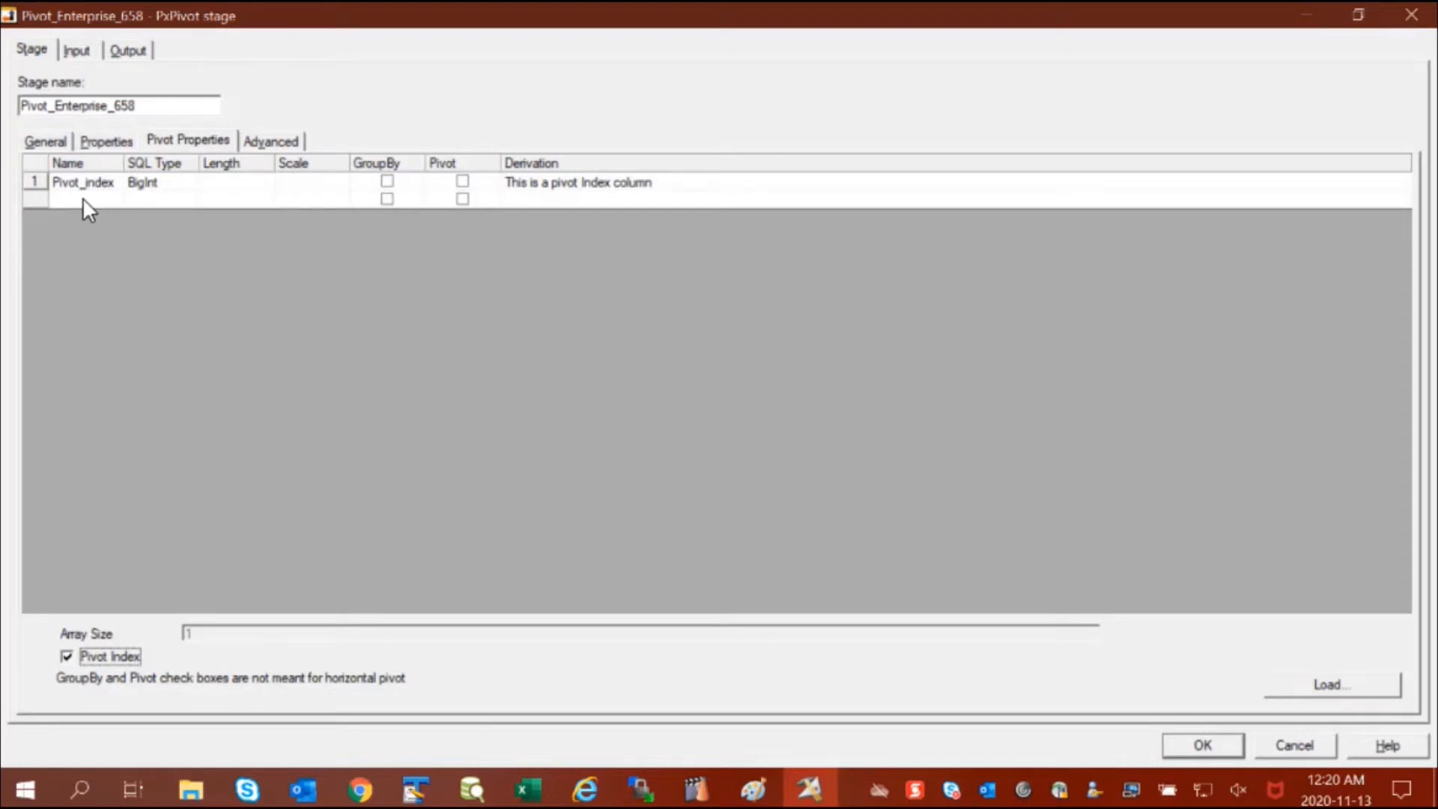
type("S")
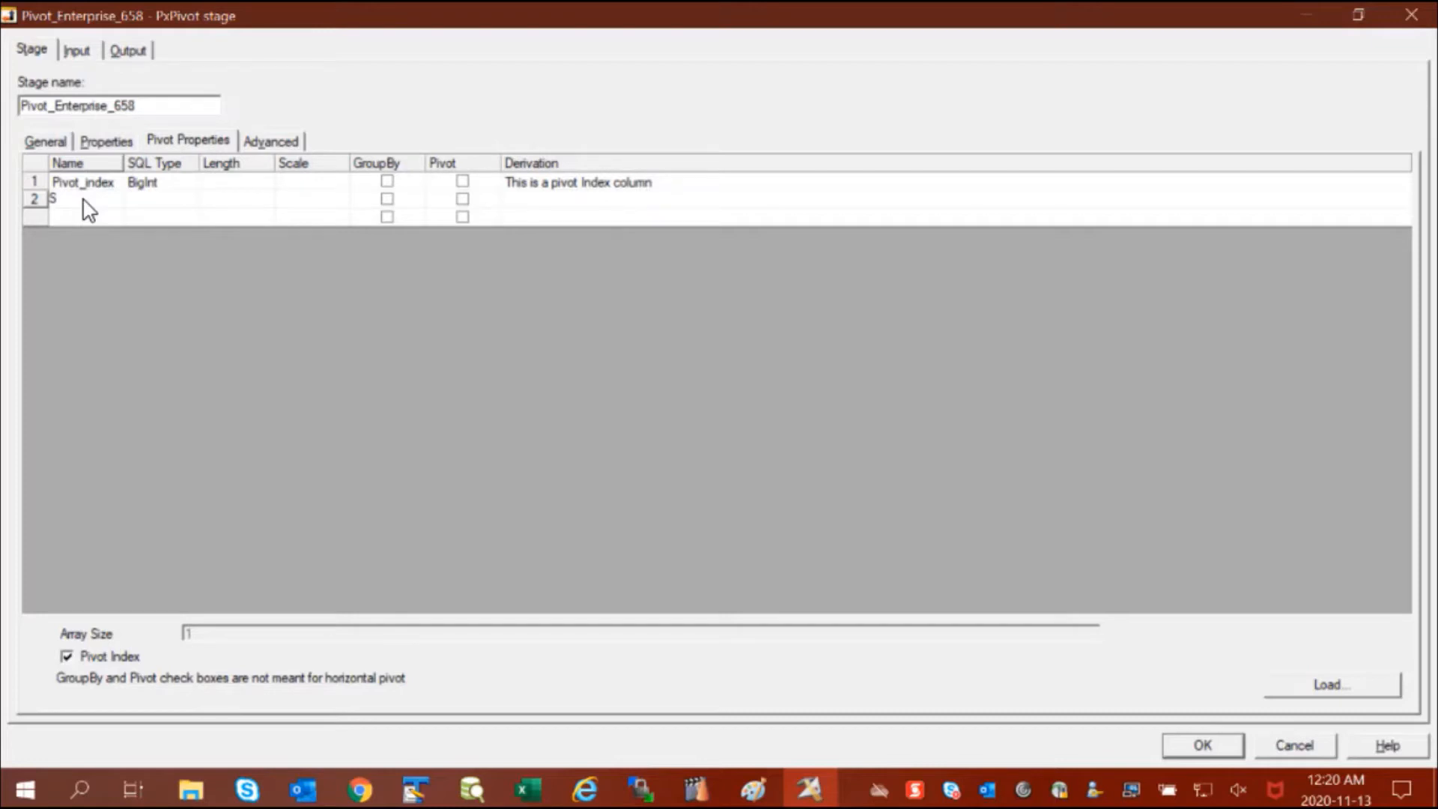
type("ALES")
key("Tab")
key("i")
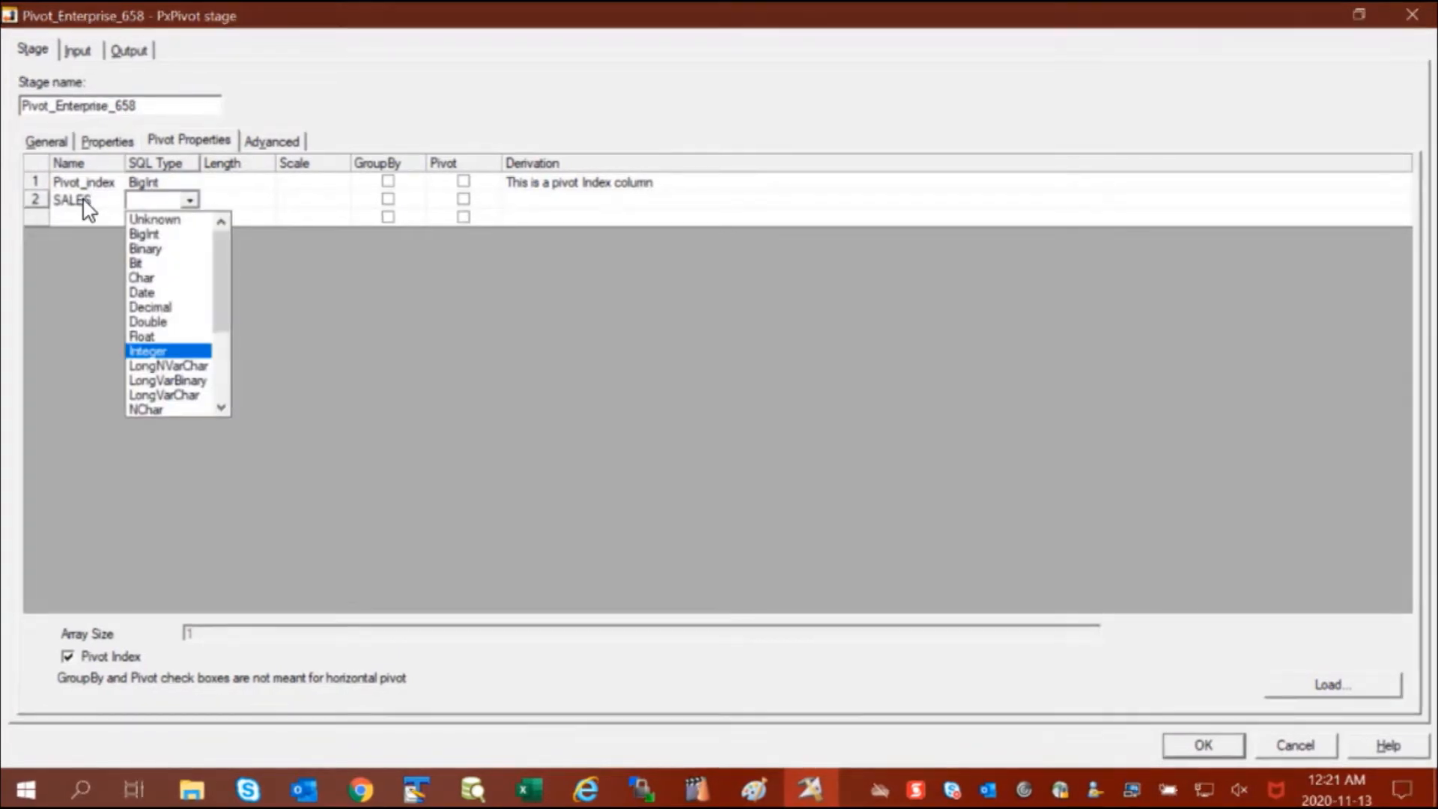
left_click(199, 353)
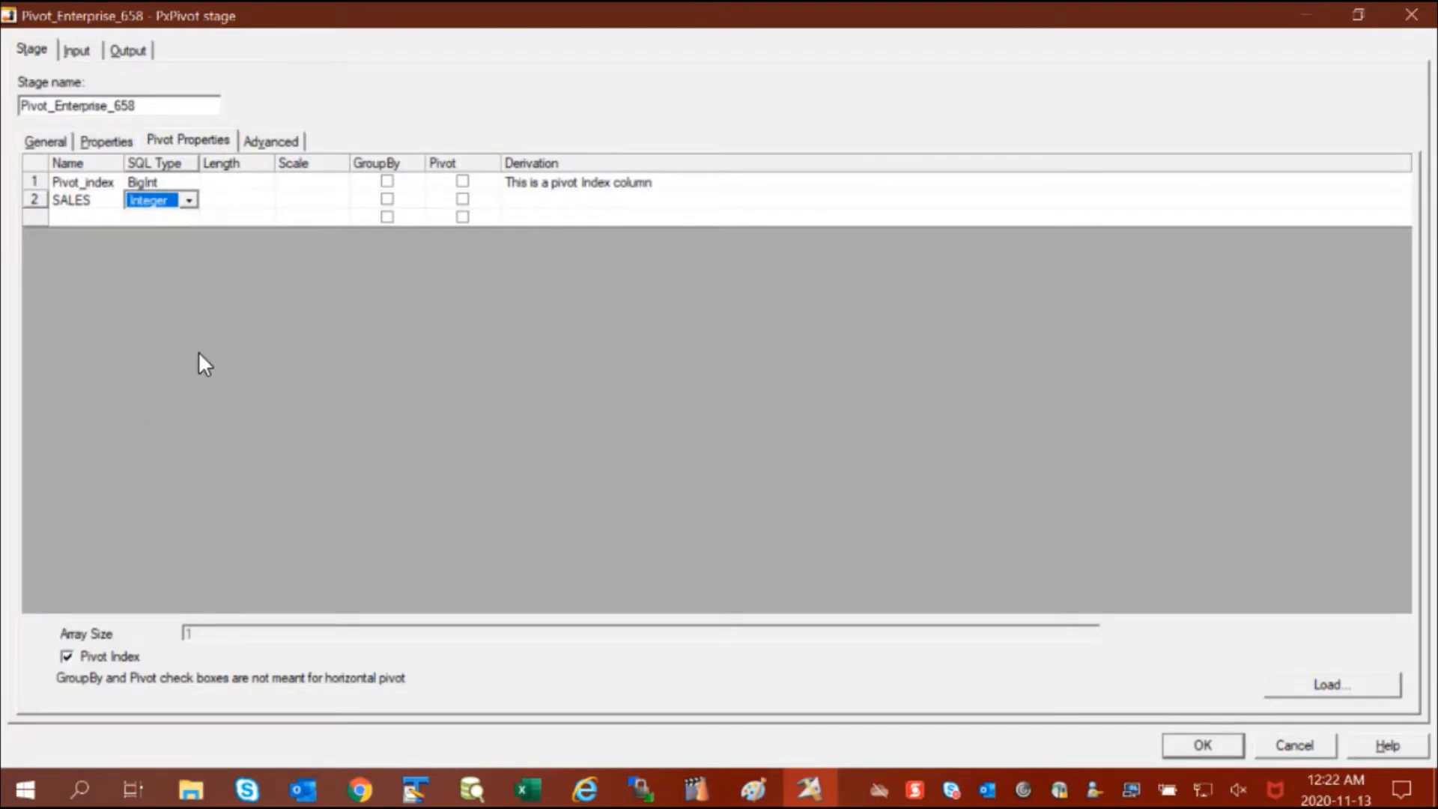
key("Tab")
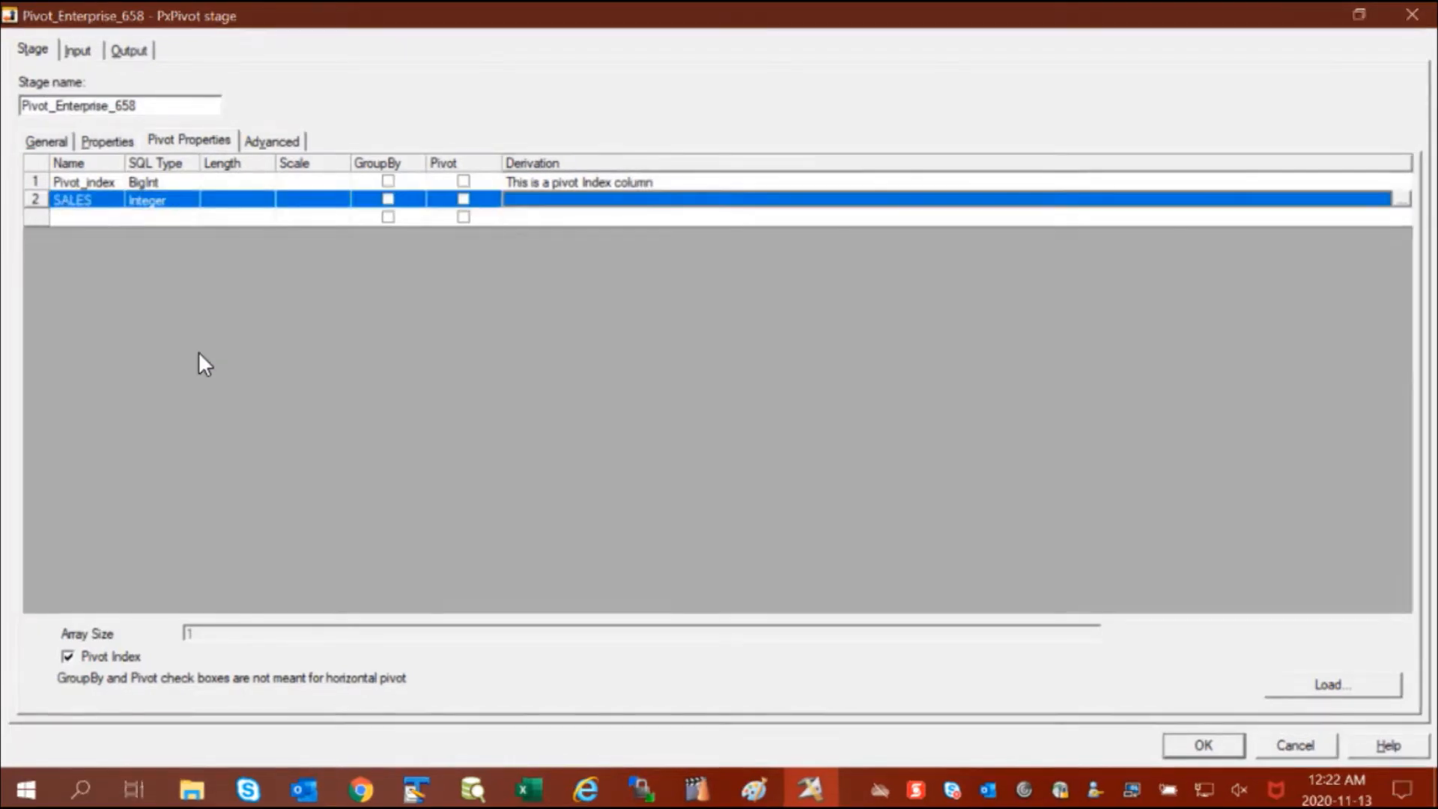
Step: Derive the SALES column from input columns SALES_2010 through SALES_2020, leaving out REGION
double_click(651, 206)
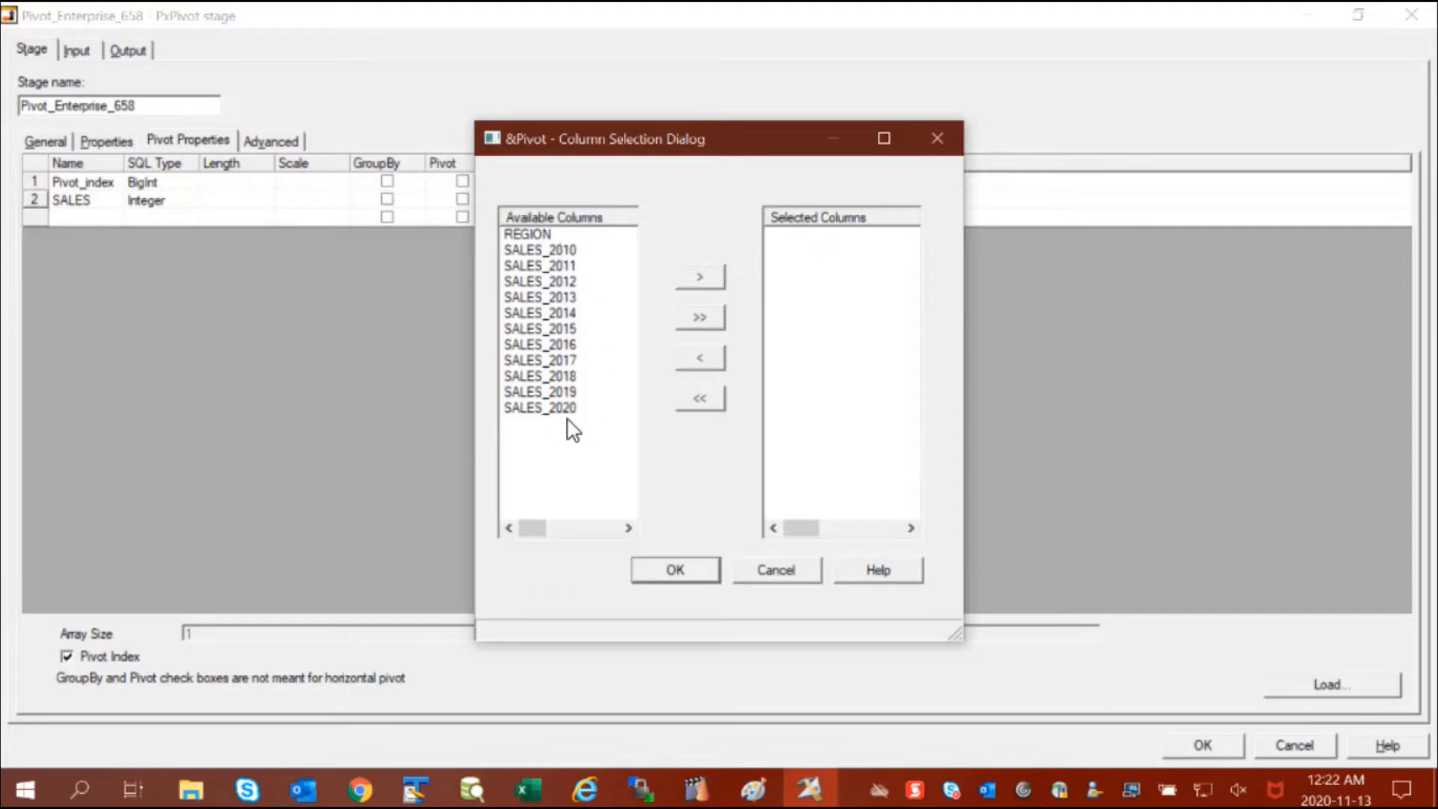
left_click(700, 319)
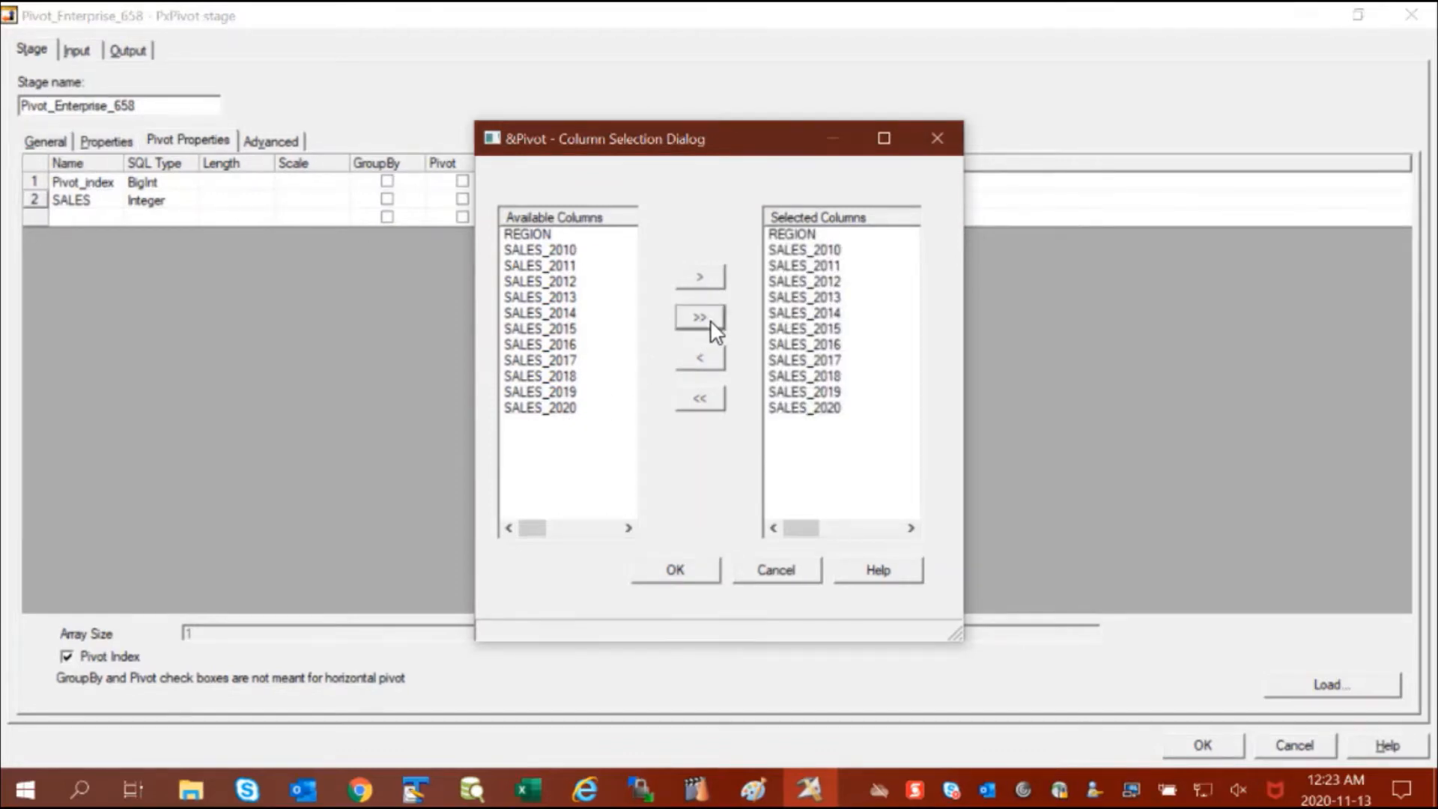
left_click(794, 238)
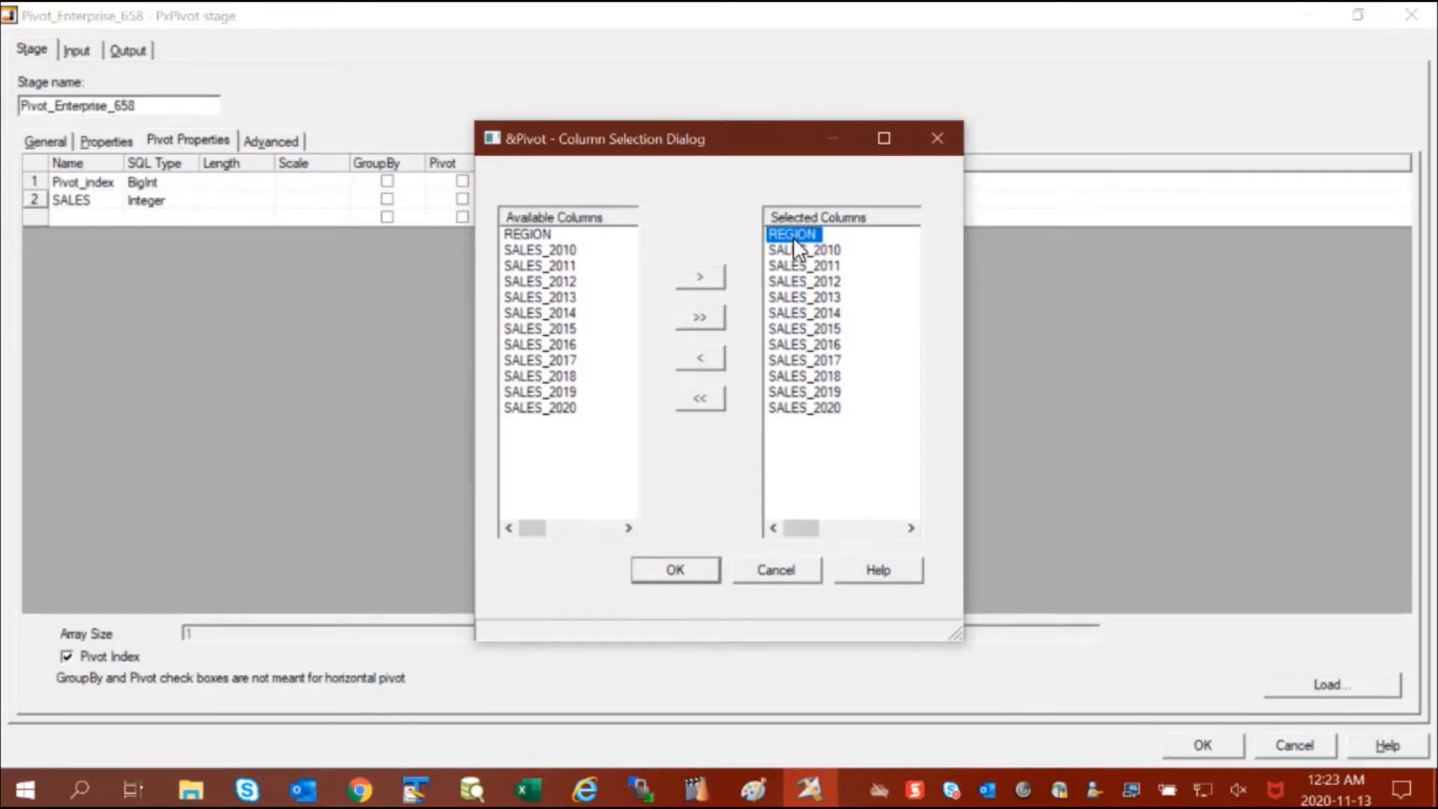
left_click(701, 359)
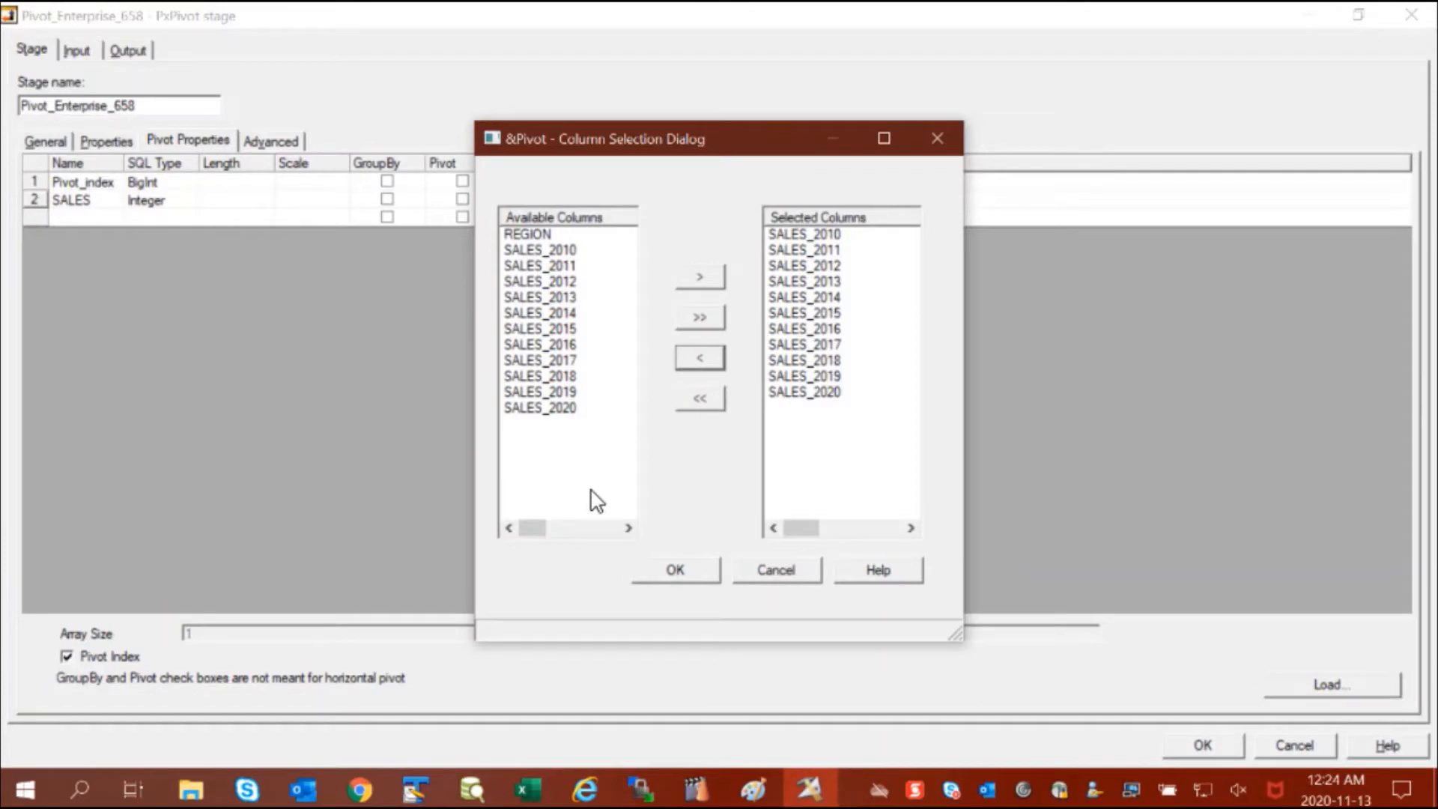
left_click(676, 571)
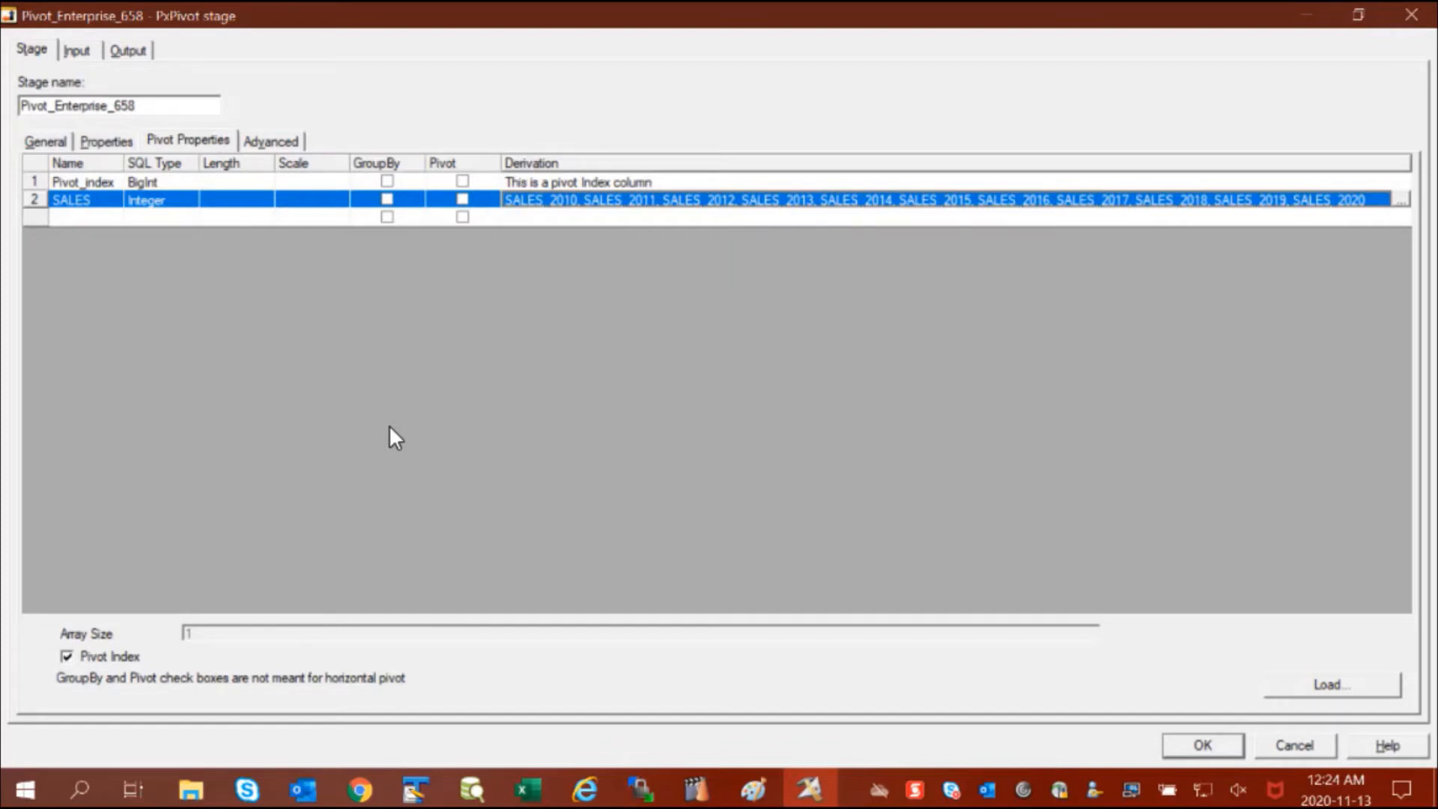
Step: Map REGION, Pivot_index and SALES to the pivot stage's output link and accept the stage settings
left_click(129, 53)
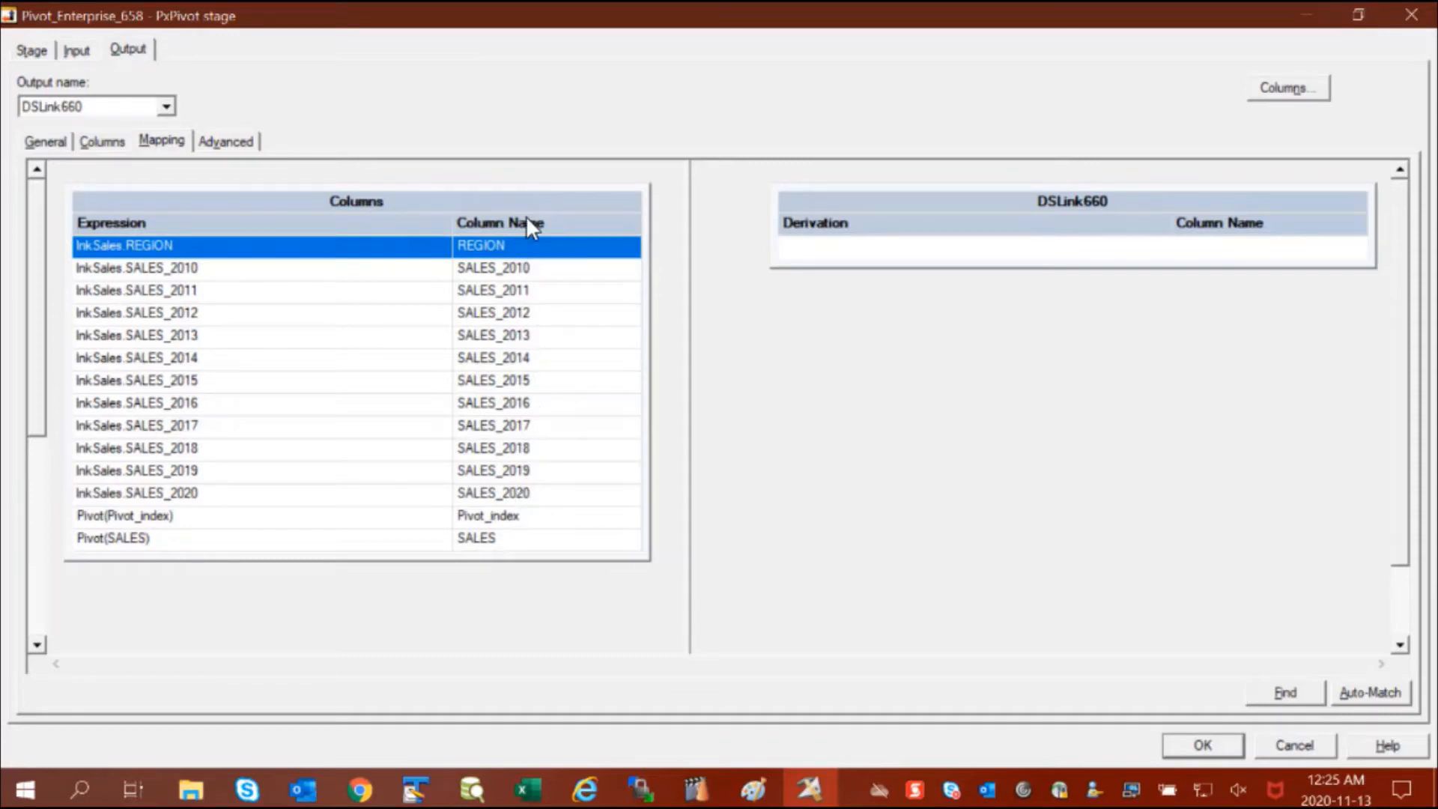
left_click(556, 531, "ctrl")
left_click(556, 521, "ctrl")
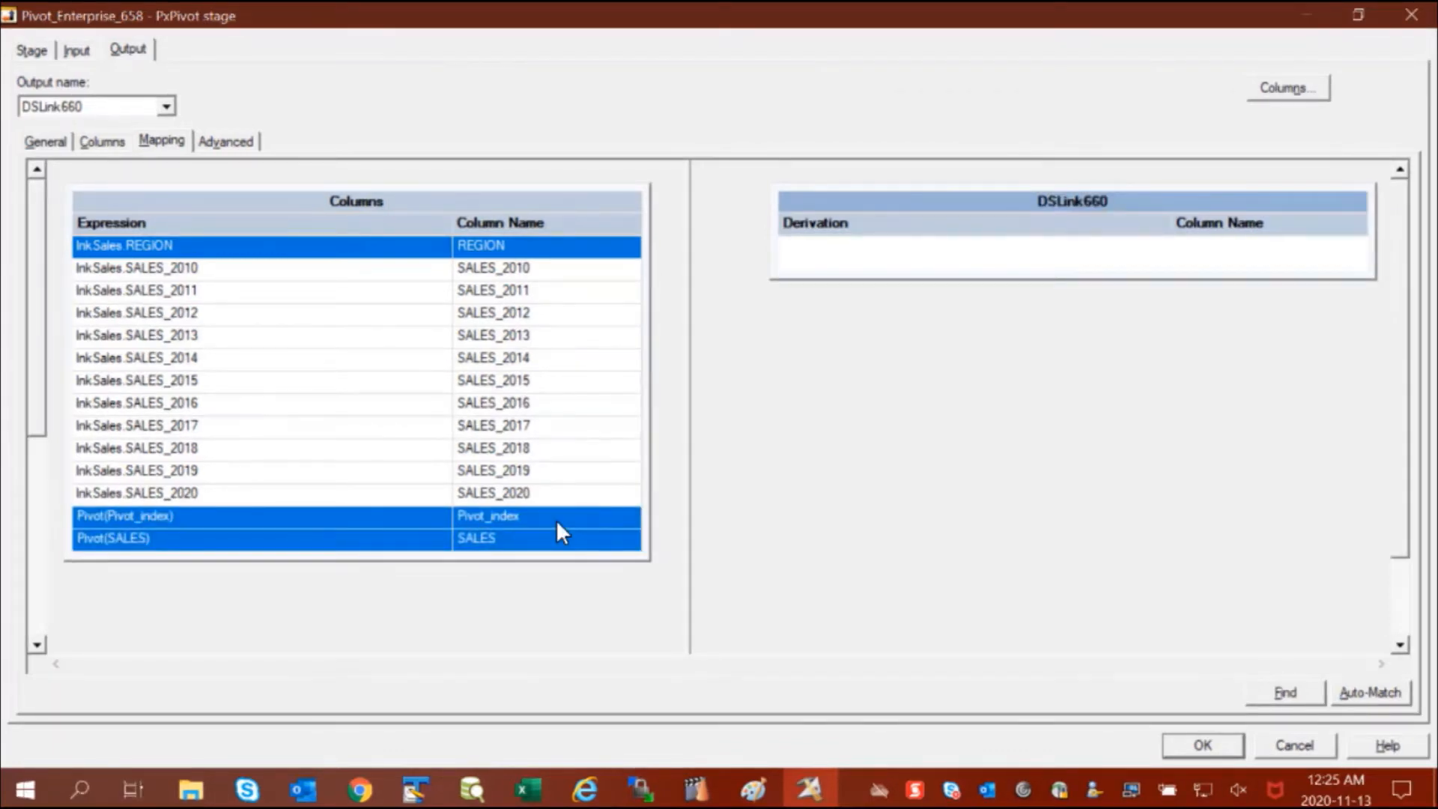
left_click_drag(557, 524, 891, 259)
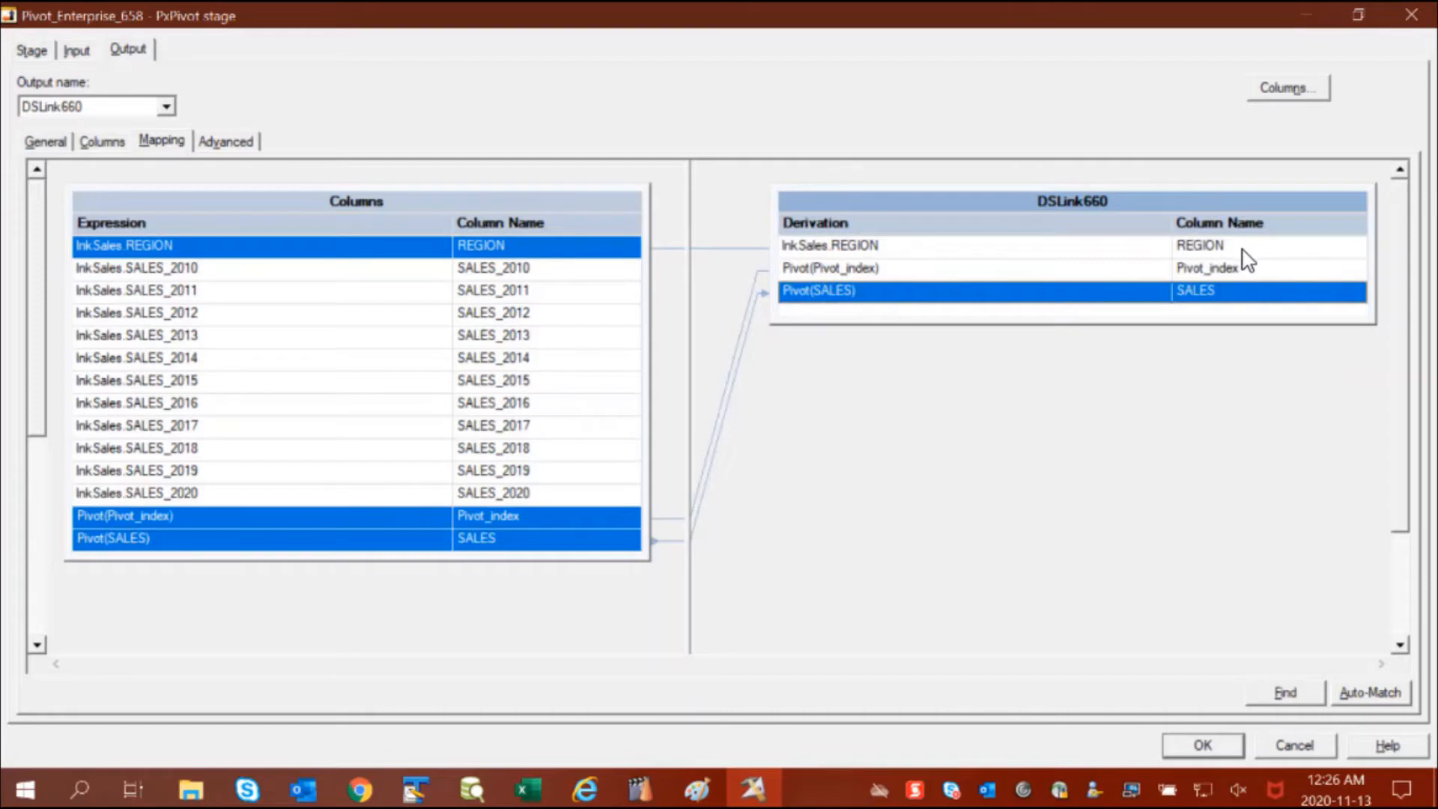
left_click(1202, 746)
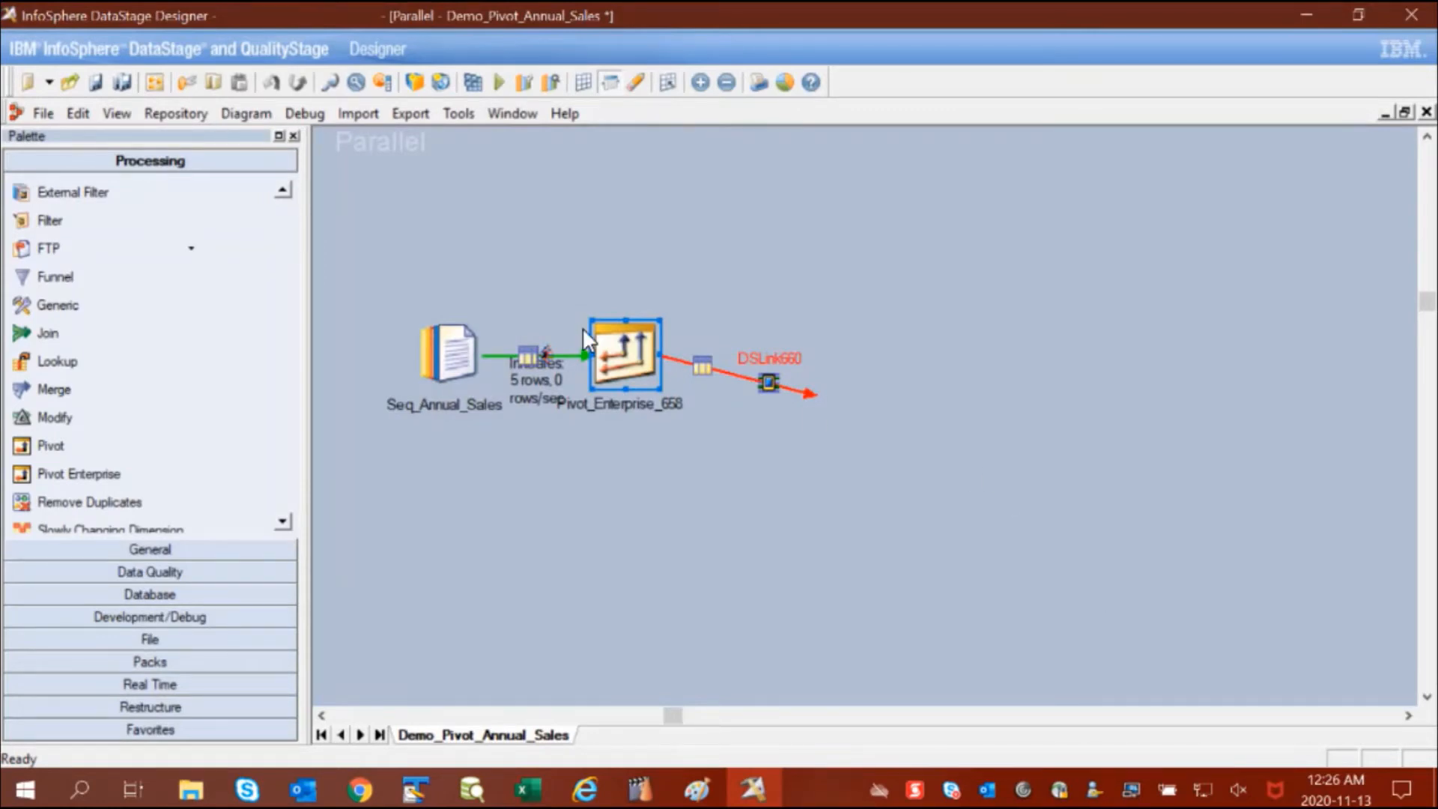
Step: Place a Peek stage at the open end of the pivot stage's output link
left_click(158, 618)
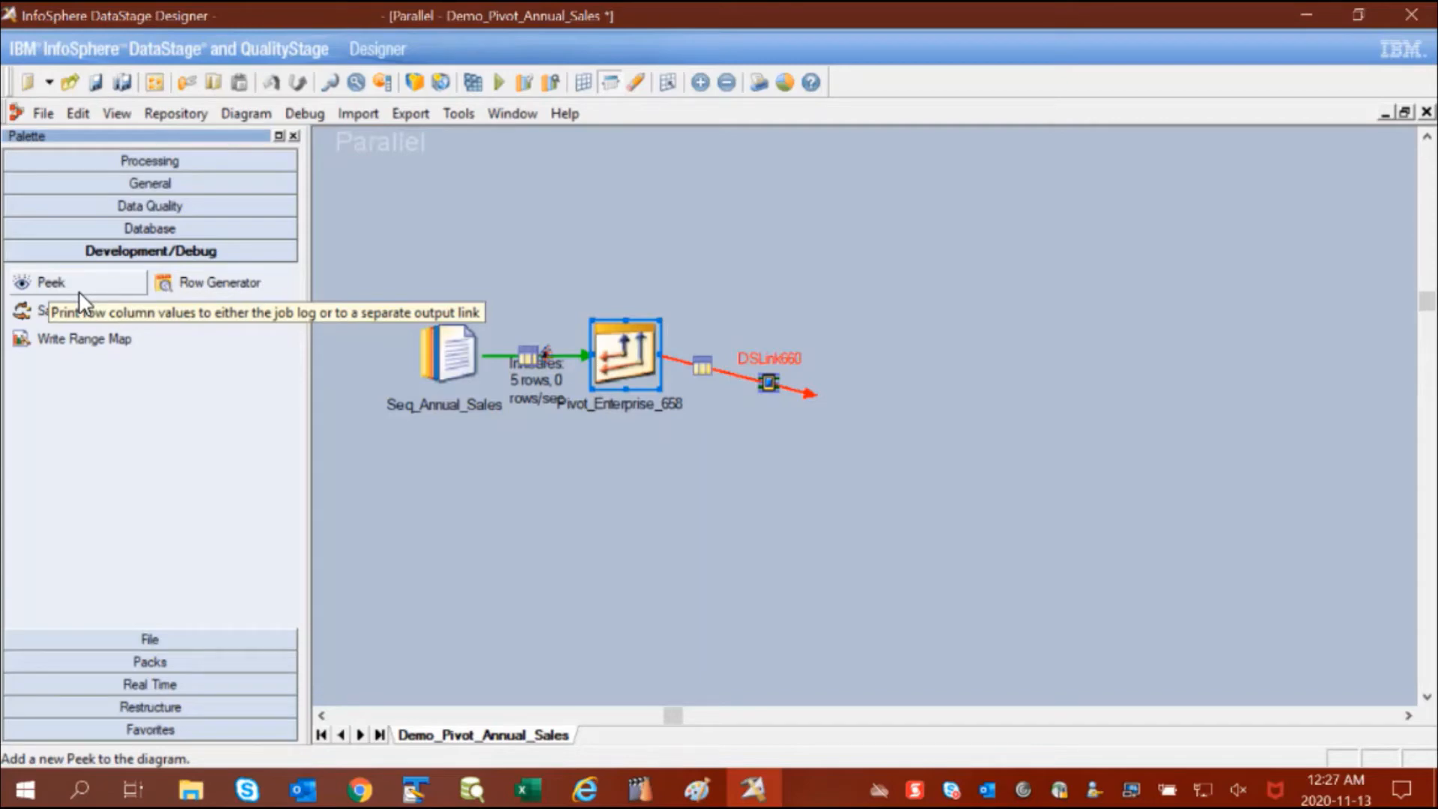
left_click(827, 433)
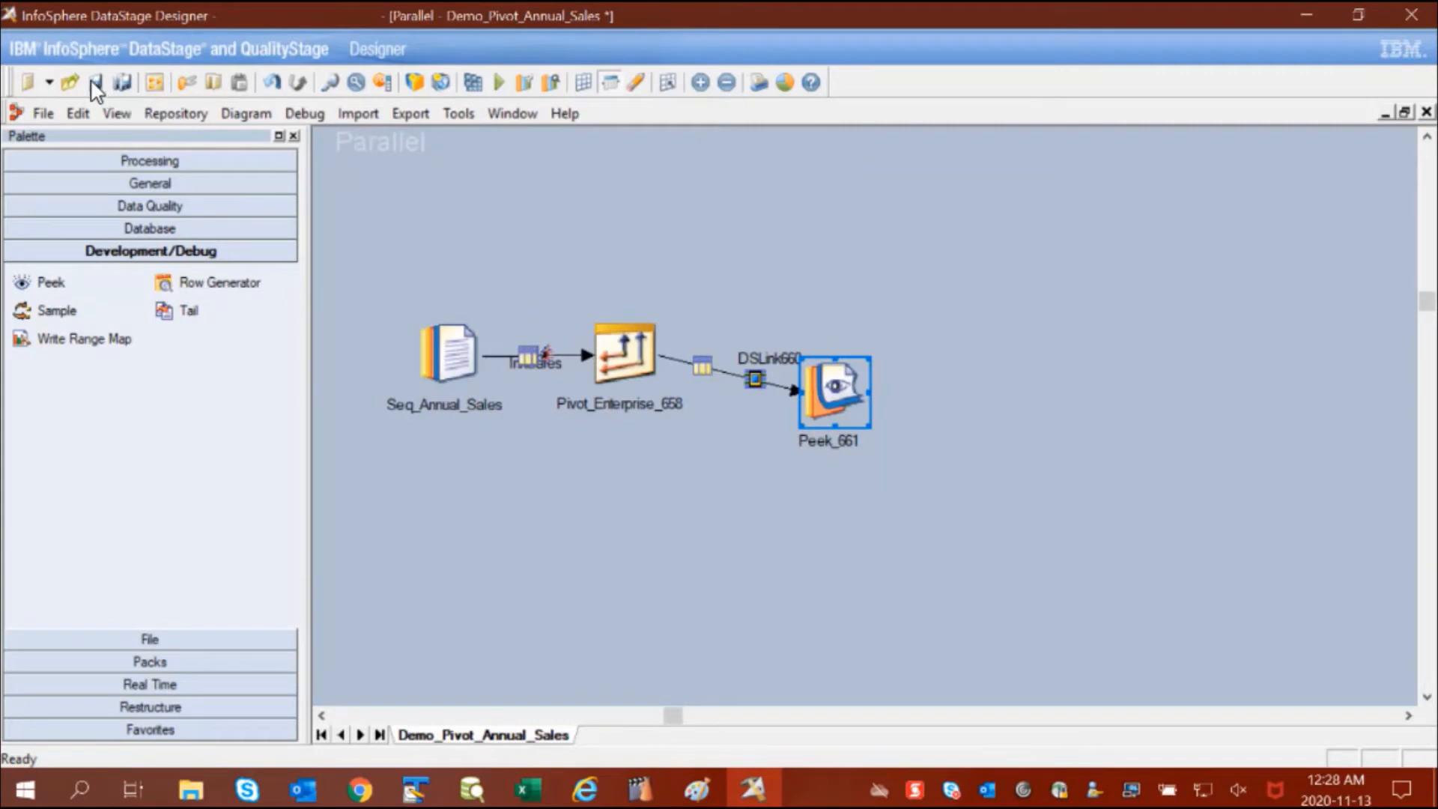
Step: Save and compile the Demo_Pivot_Annual_Sales job, and run it
left_click(479, 84)
key("Return")
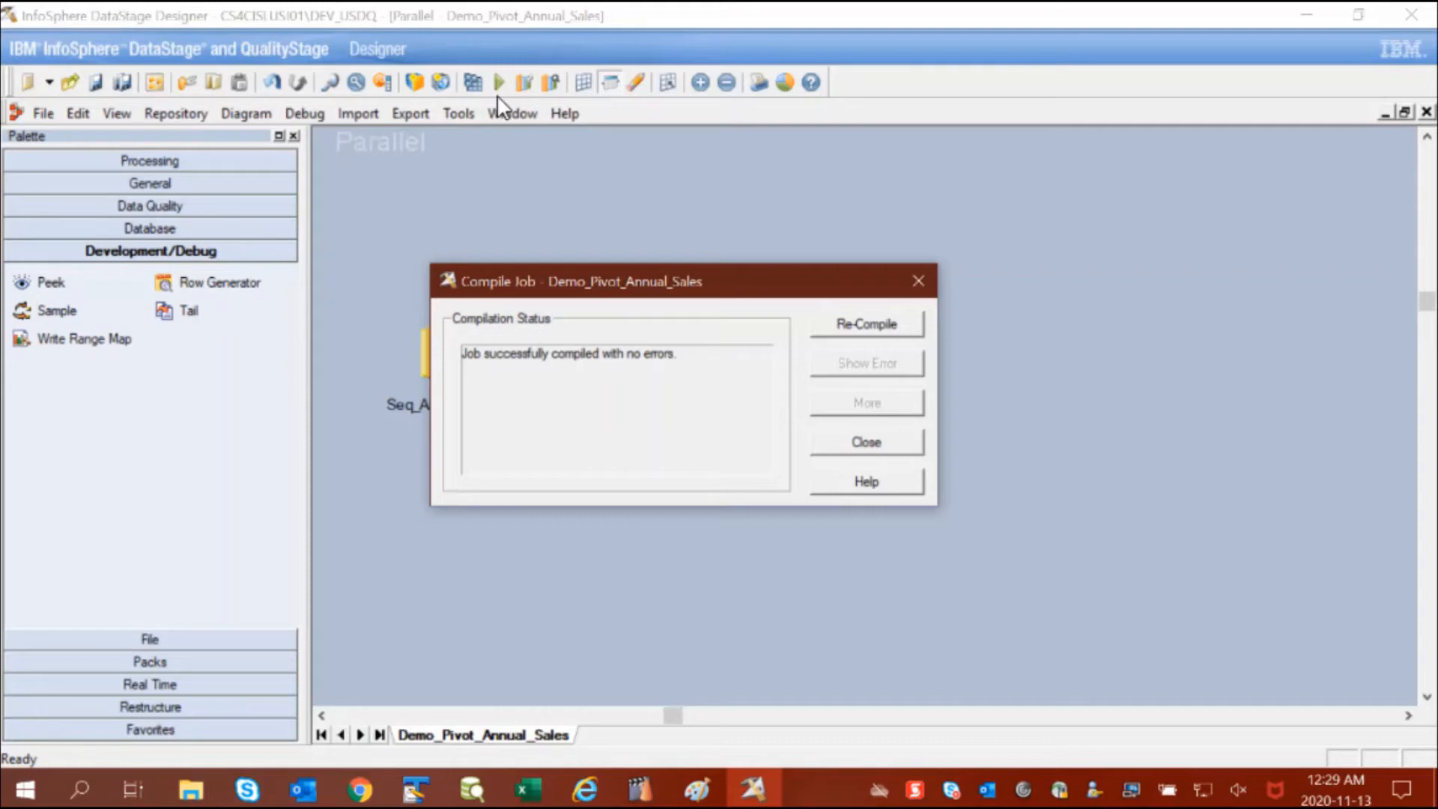
left_click(861, 447)
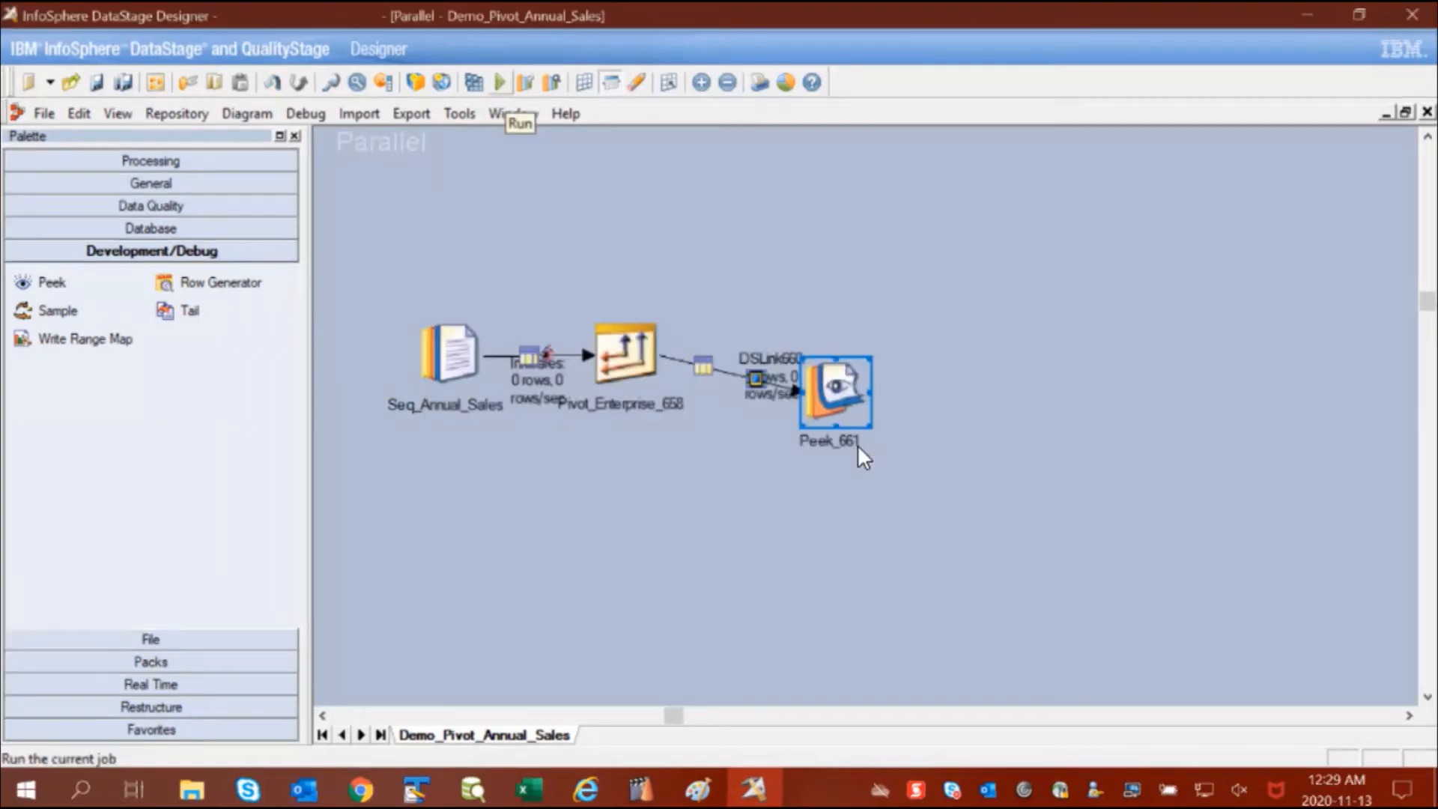
left_click(503, 88)
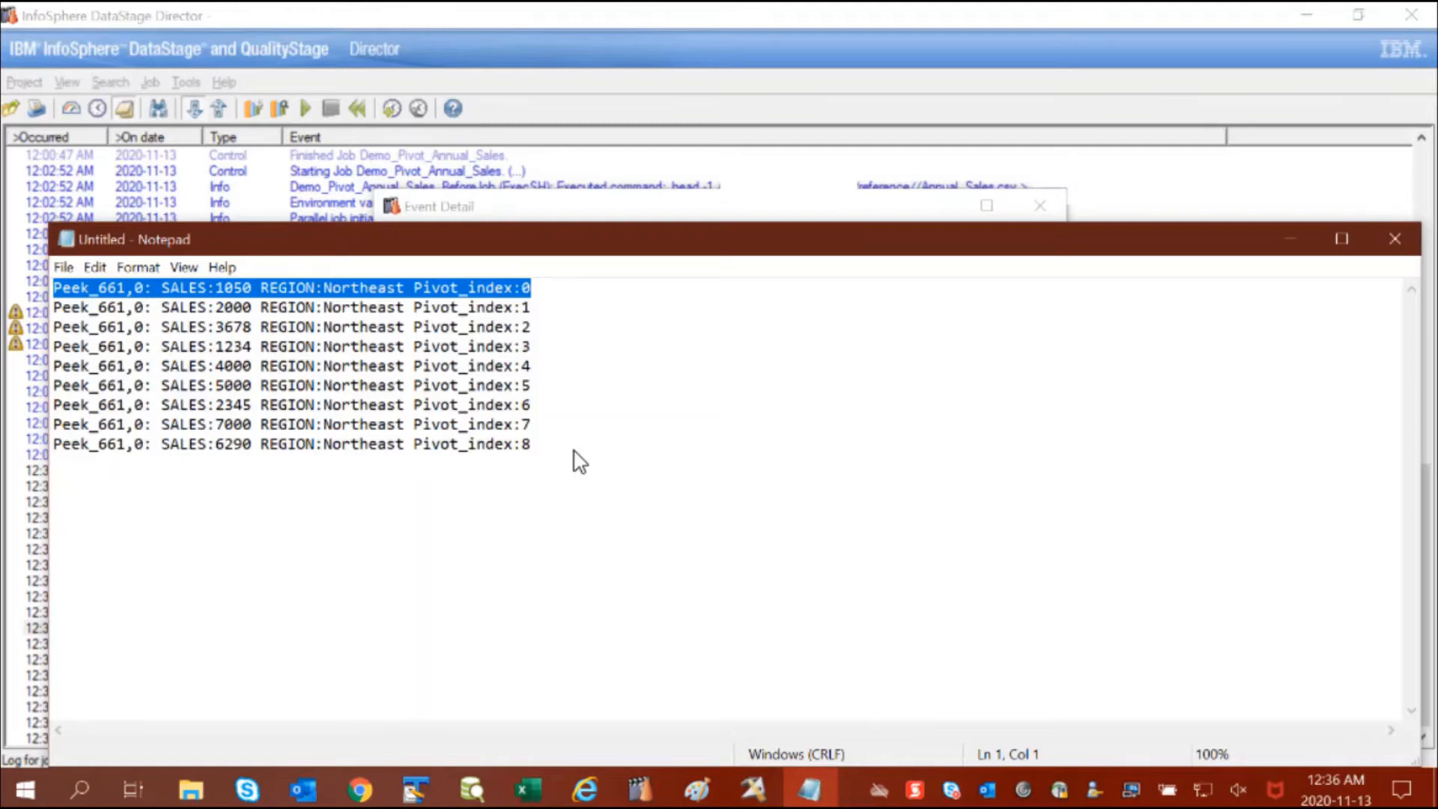
Step: Return to DataStage Designer and paste a copy of the sequential file and Pivot Enterprise stages below the original flow
key("alt+Tab")
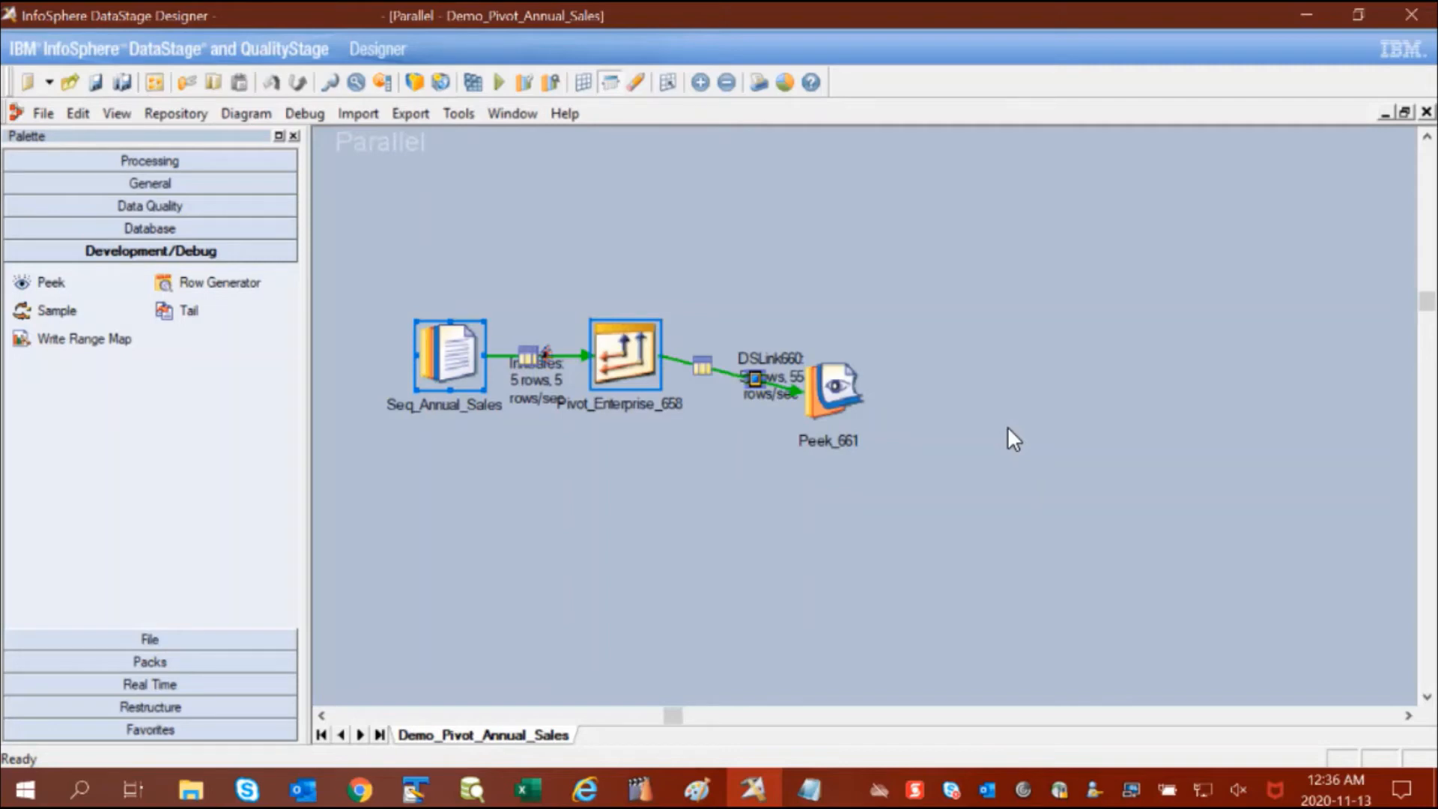
key("alt+Tab")
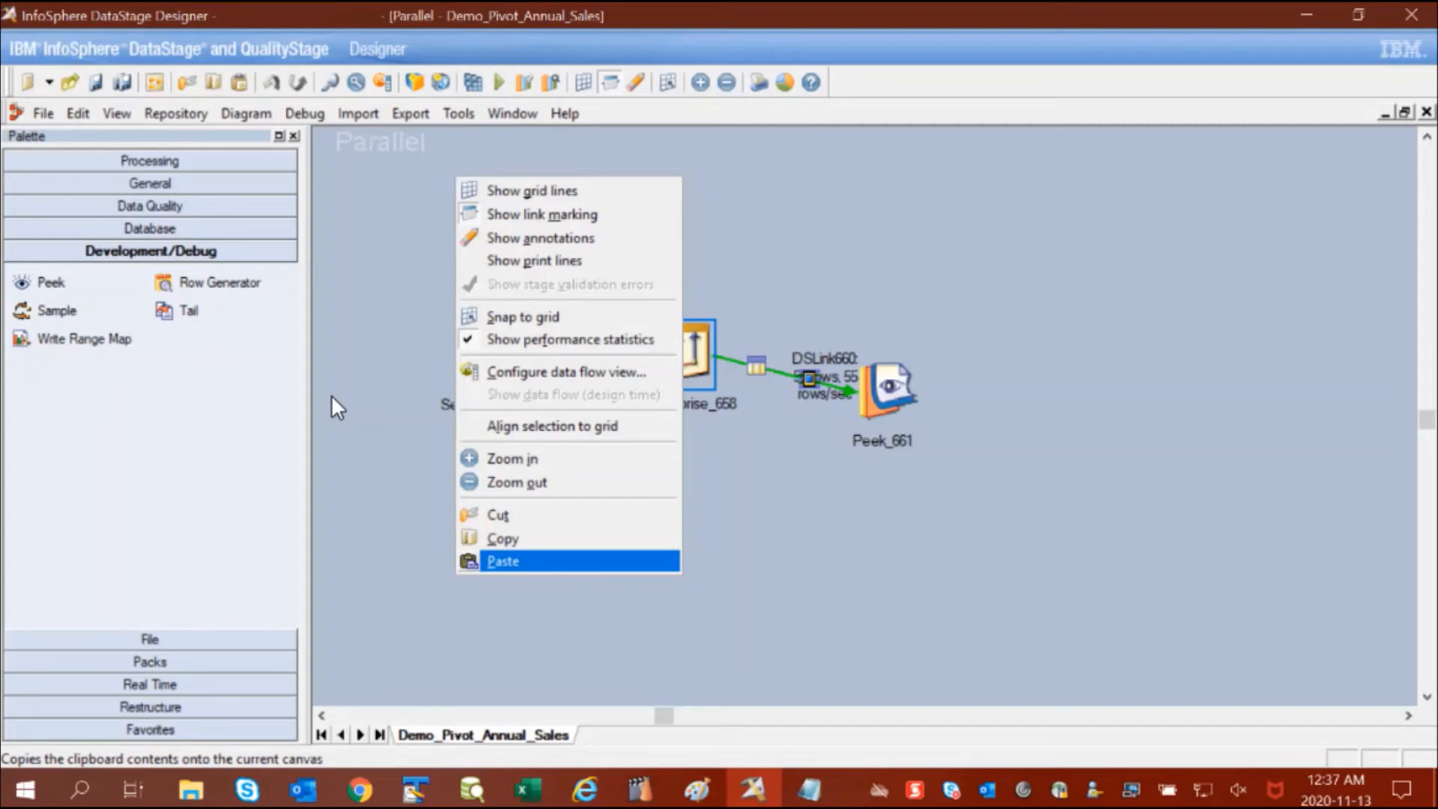
key("Return")
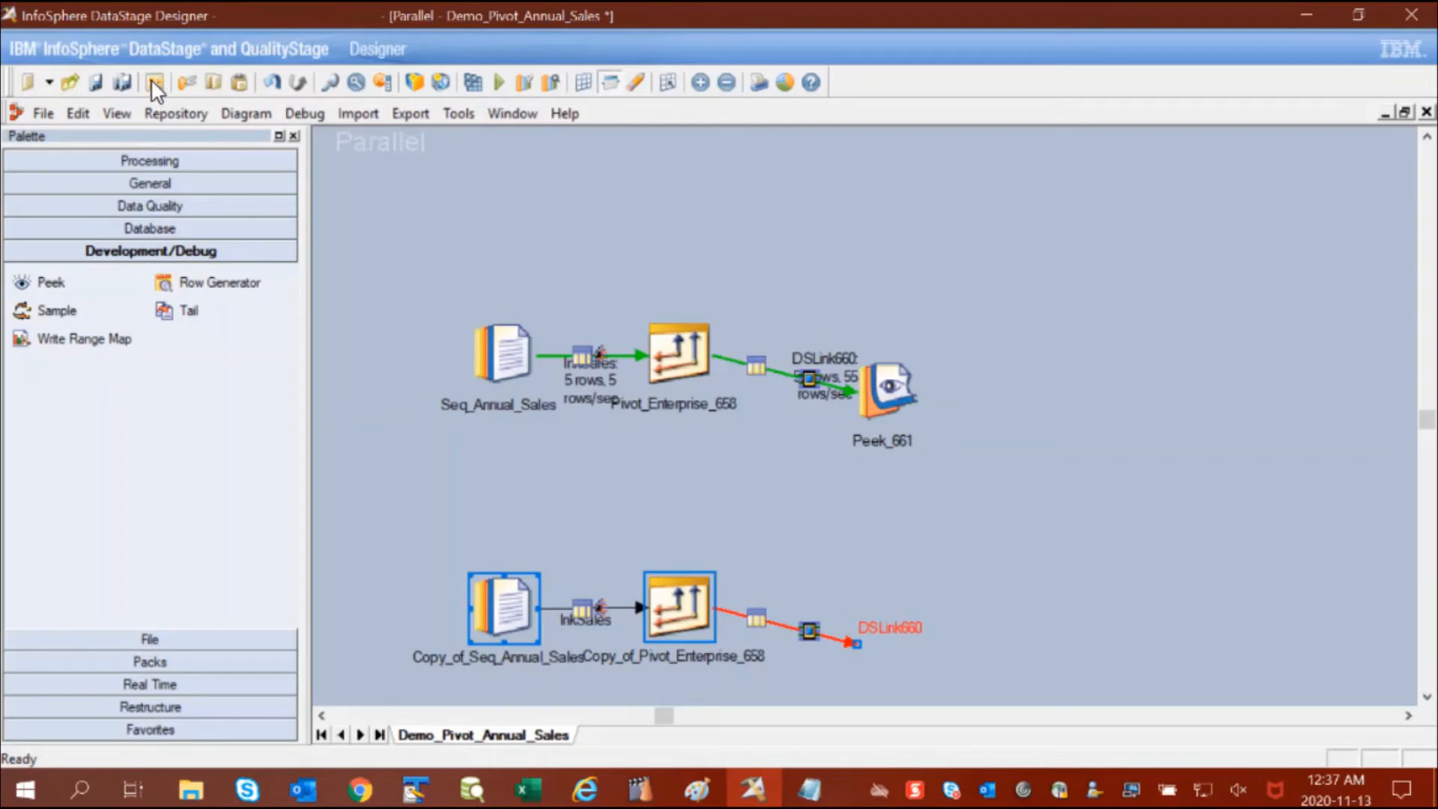
Step: Set First Line is Column Names to False for the copied sequential file stage reading Header_Annual_Sales.csv
right_click(510, 594)
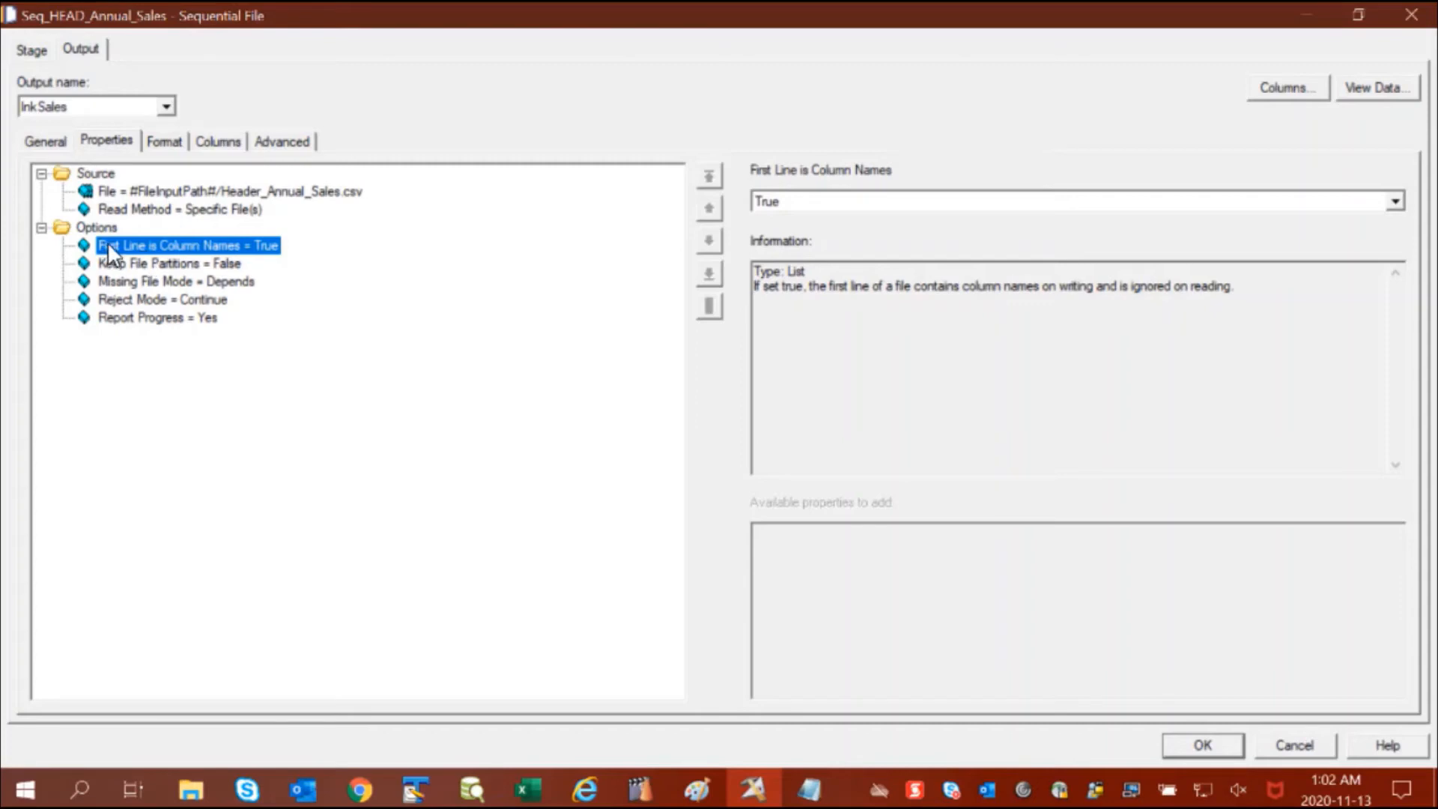
left_click(795, 212)
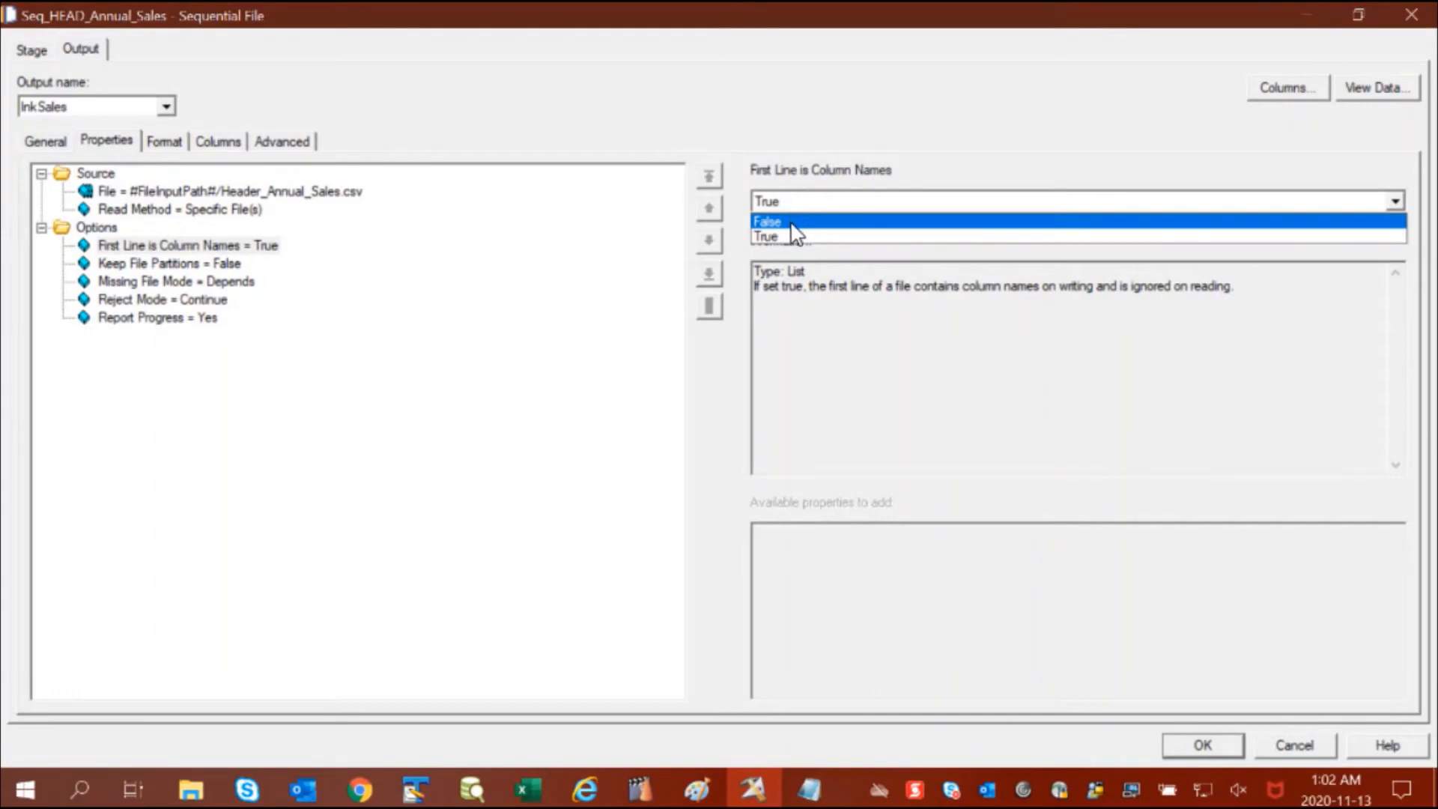
left_click(791, 222)
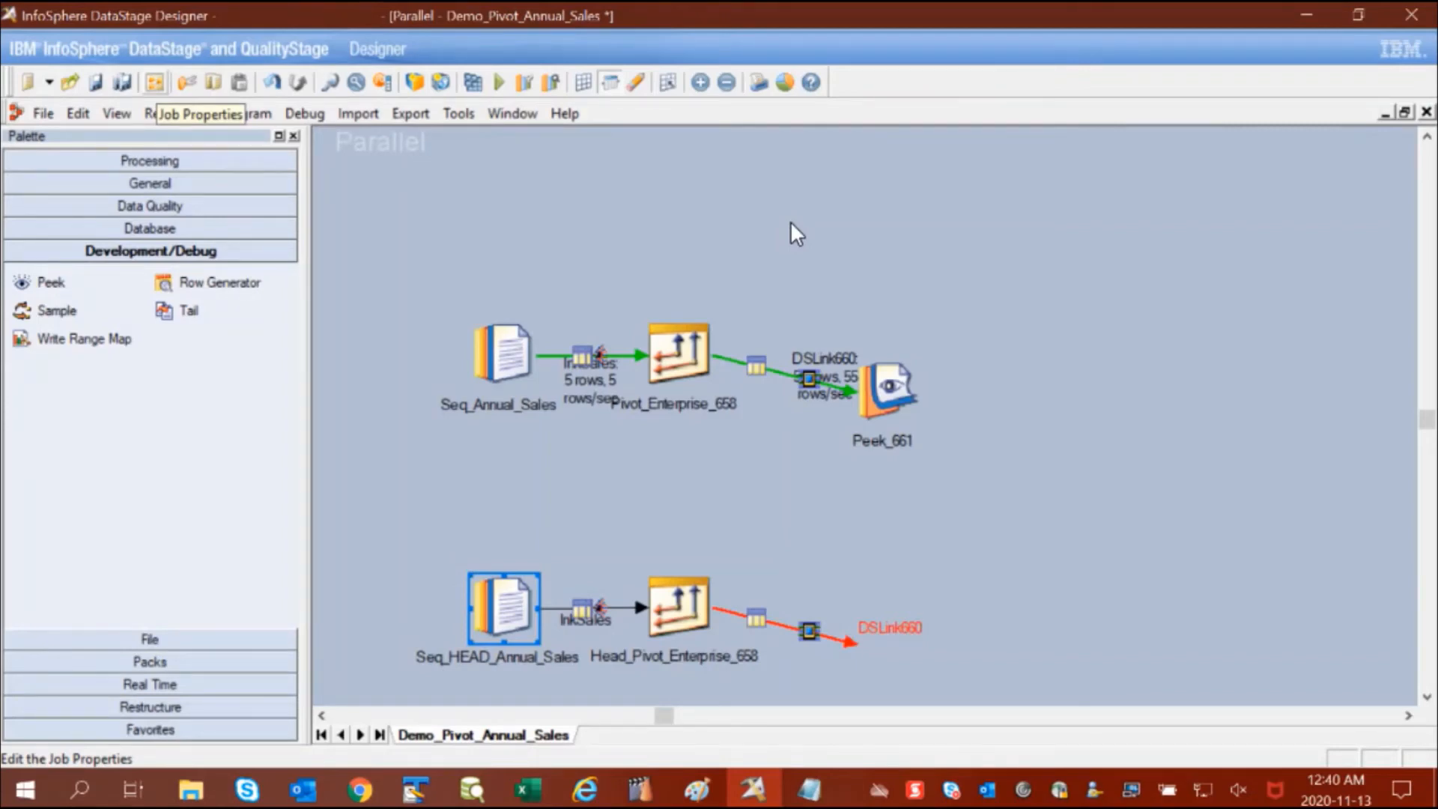
Step: In the job properties, add an output redirect to the before-job ExecSH command head -1 #FileInputPath#/Annual_Sales.csv
left_click(156, 84)
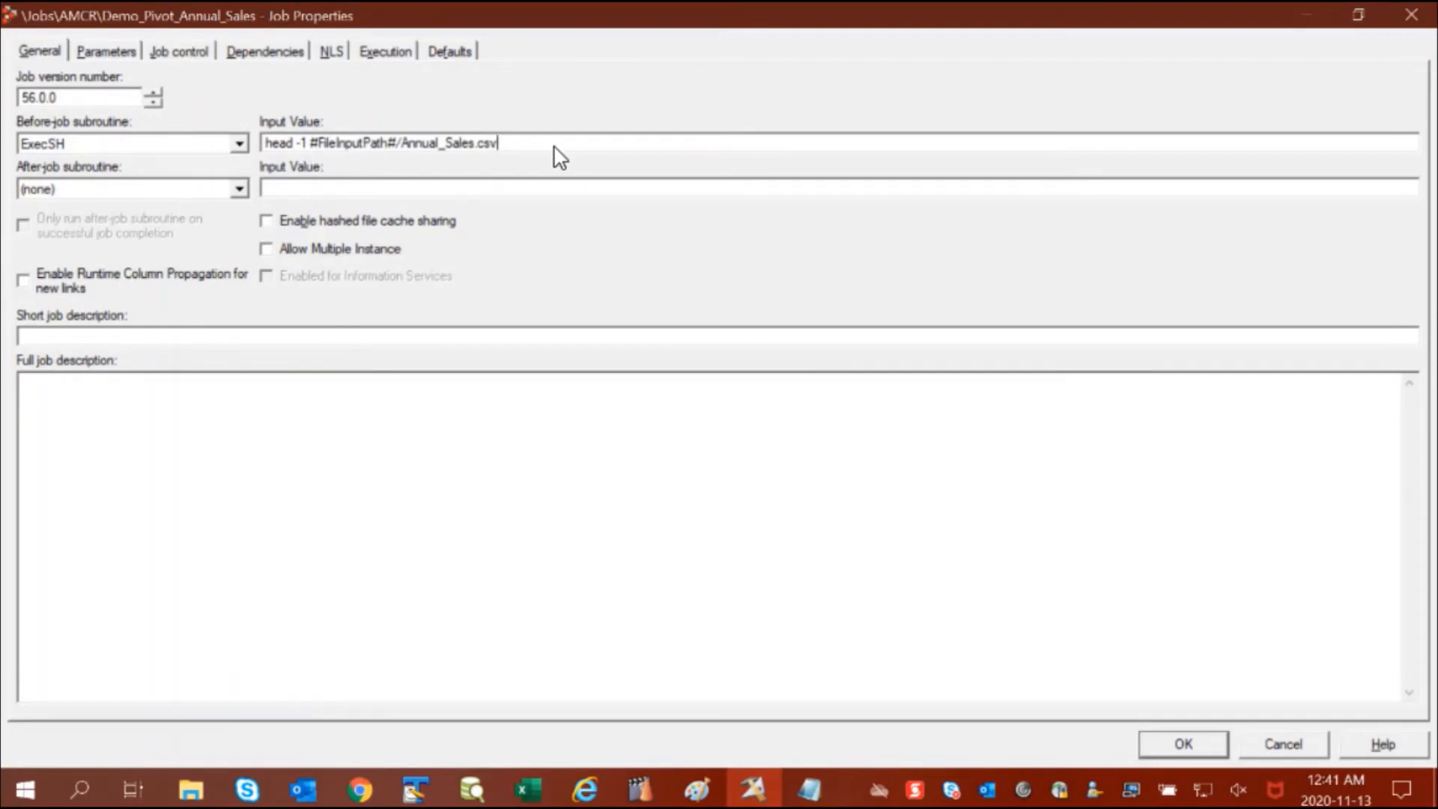
type(">")
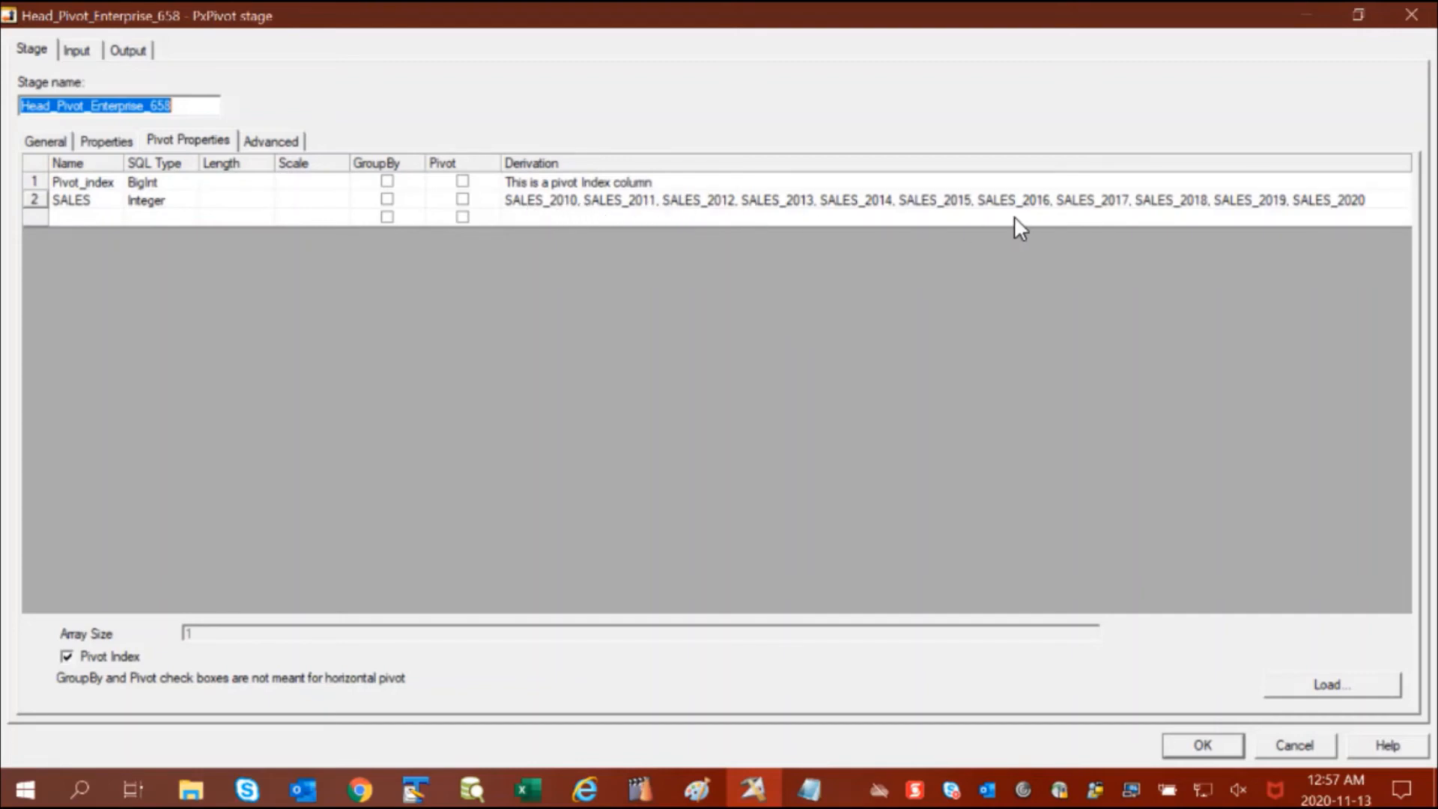
Step: In Head_Pivot_Enterprise_658, rename the pivoted SALES column to YEAR and delete the SALES column from the output mapping
left_click(103, 201)
type("YEAR")
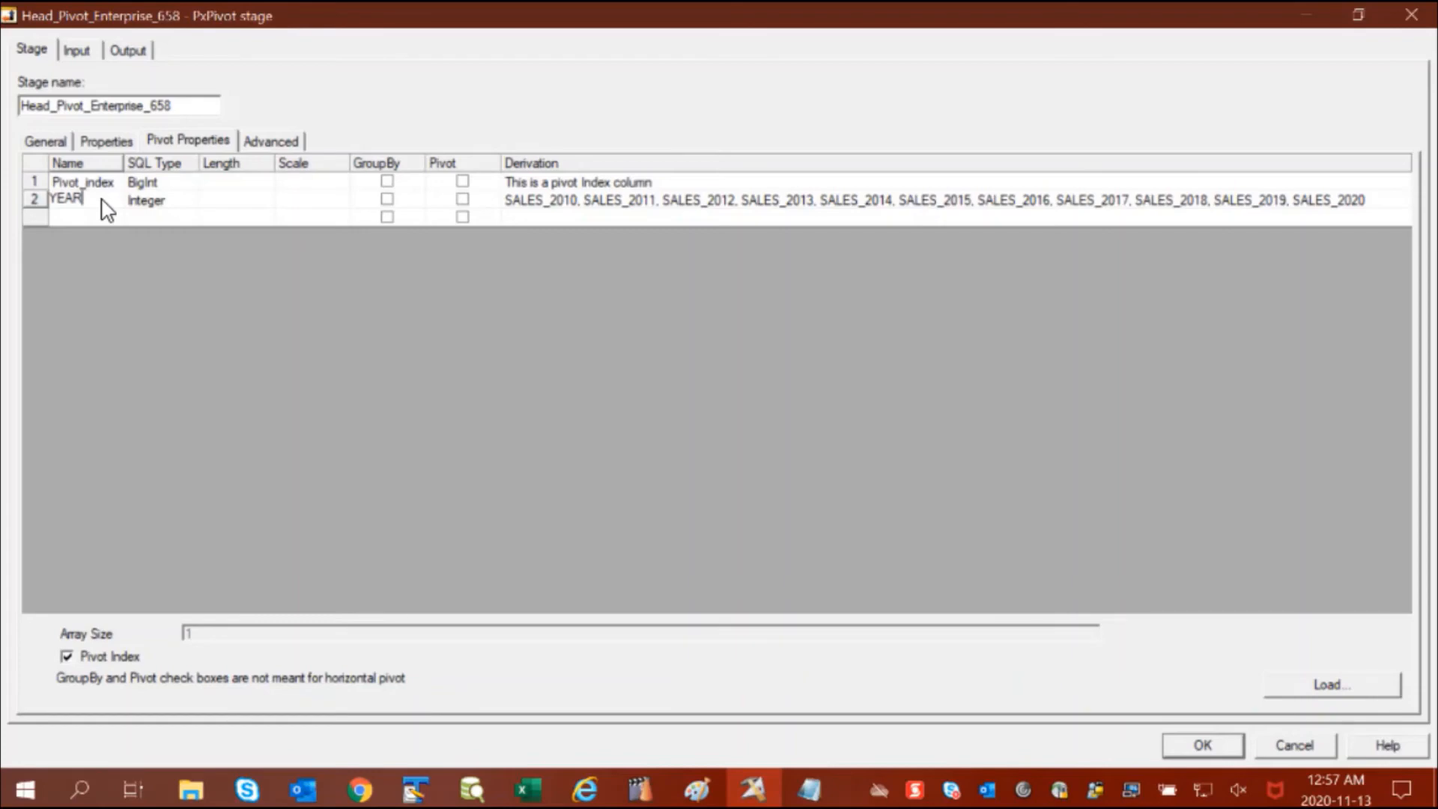
left_click(129, 50)
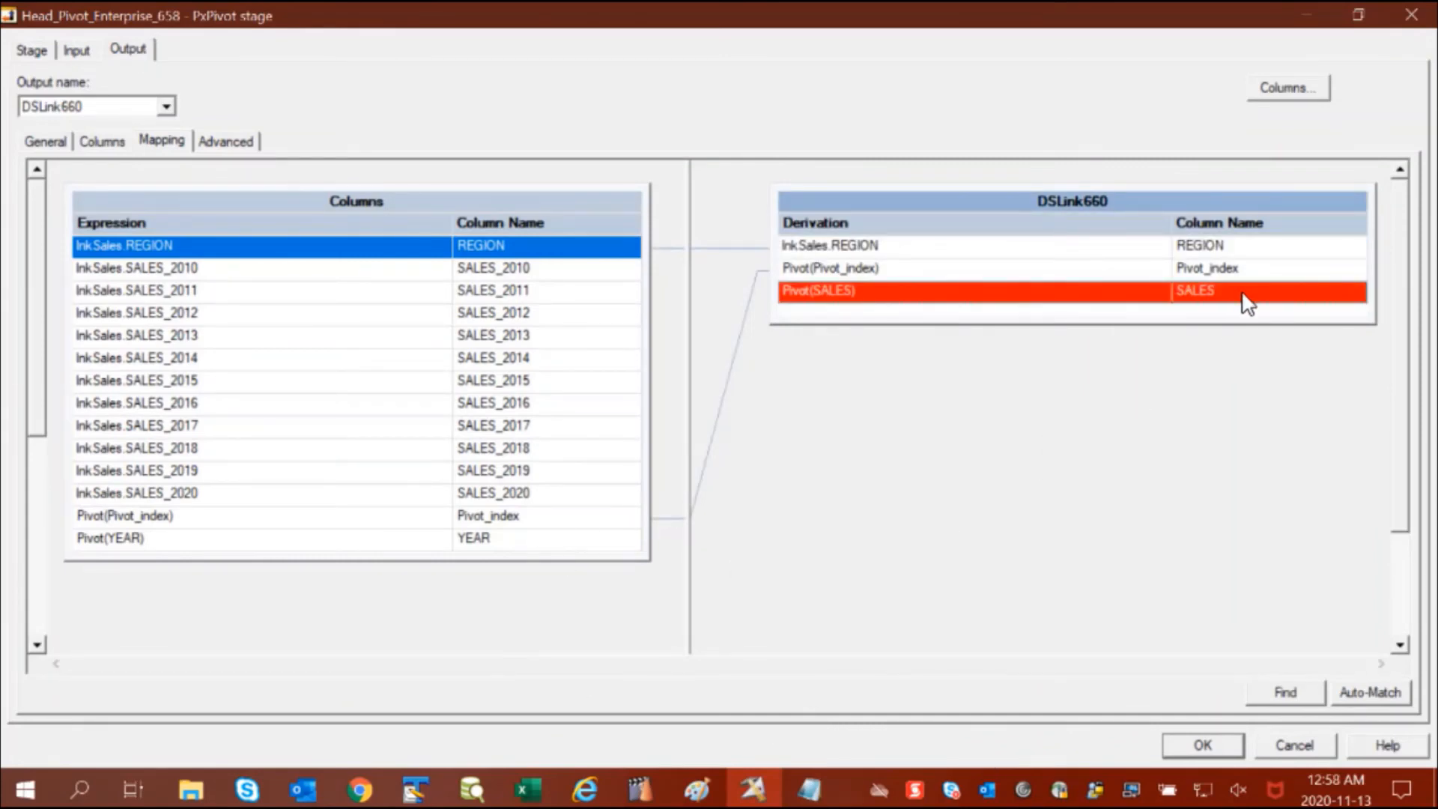
key("Delete")
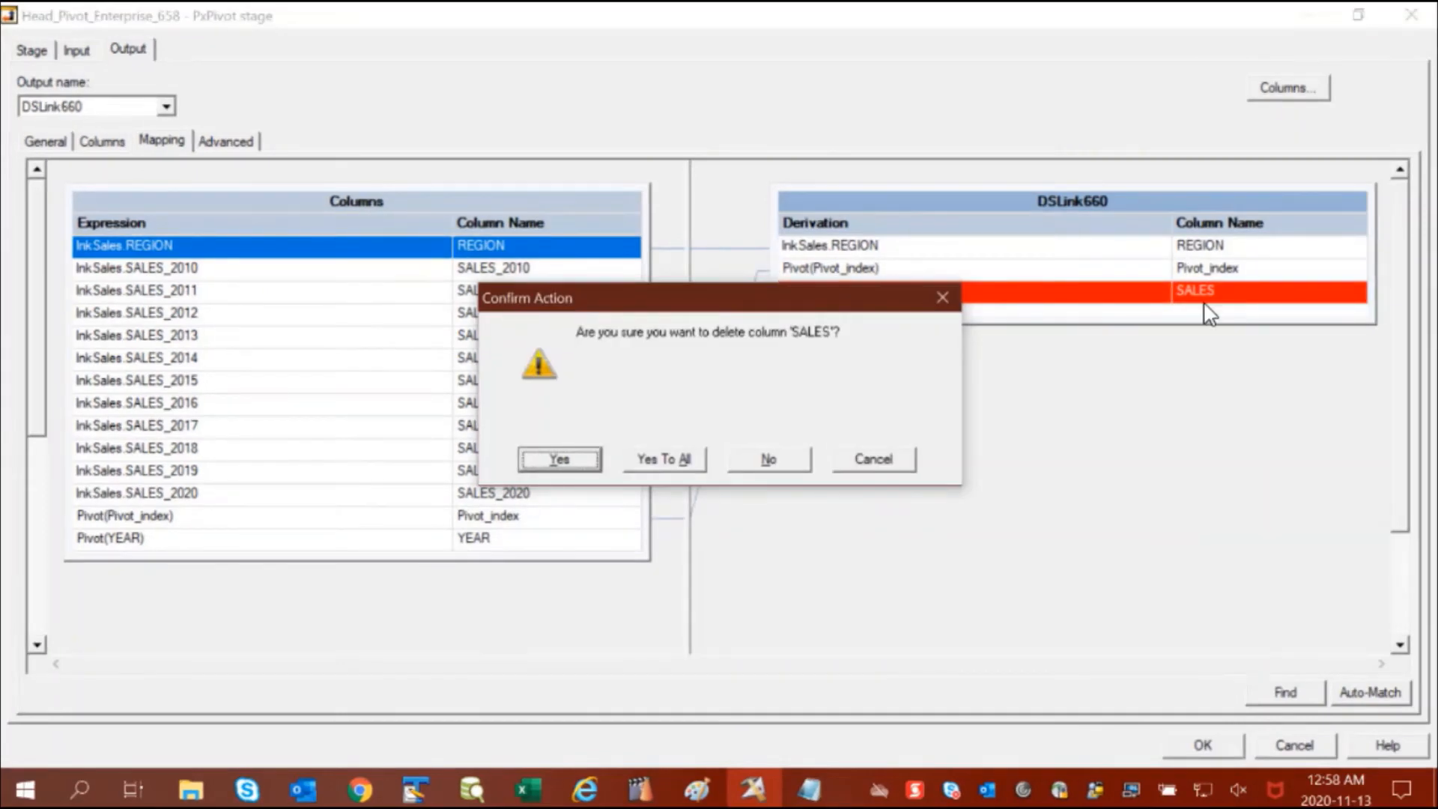
left_click(559, 459)
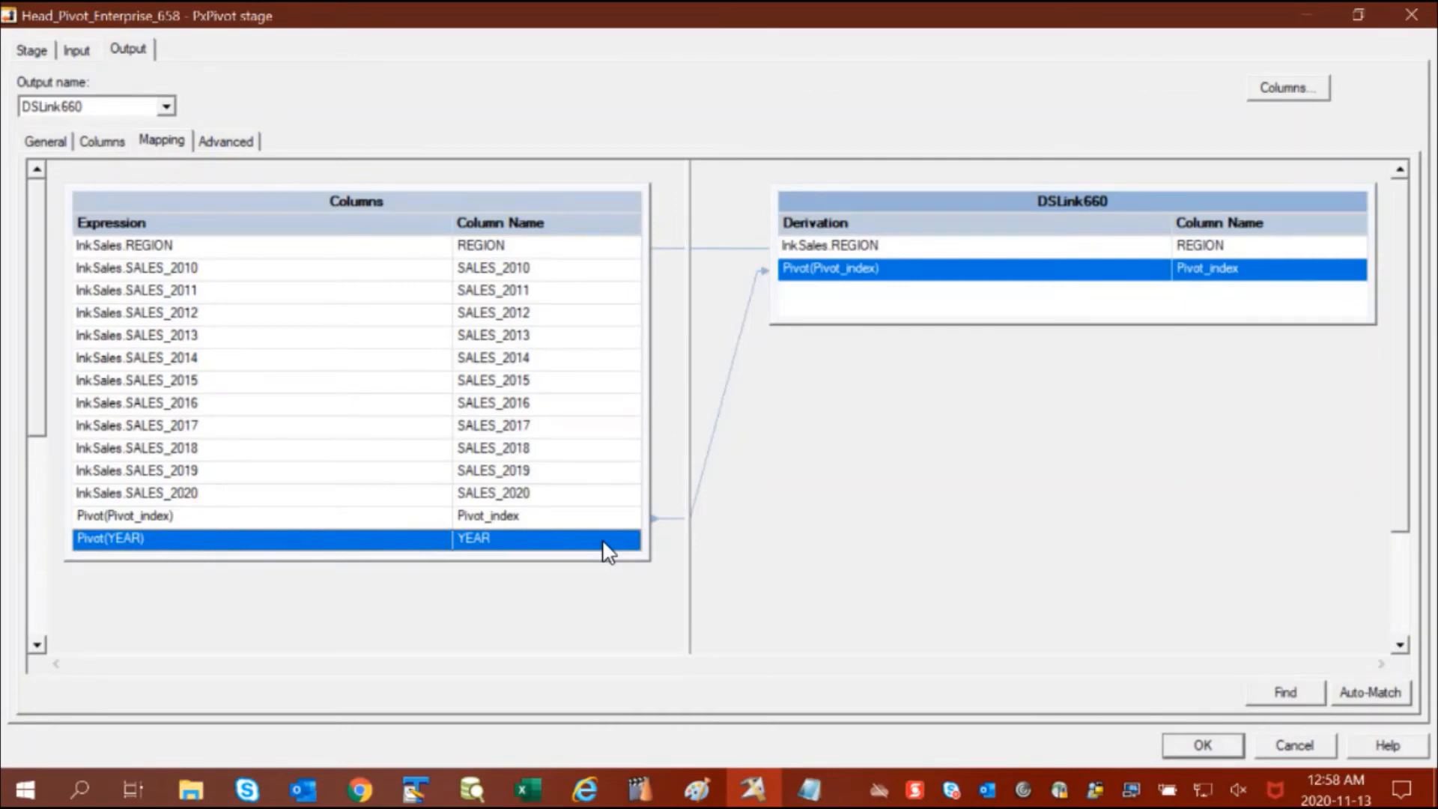
Step: Map the pivoted YEAR column to the DSLink660 output, delete REGION from that output, and accept the stage changes
left_click_drag(608, 553, 1059, 323)
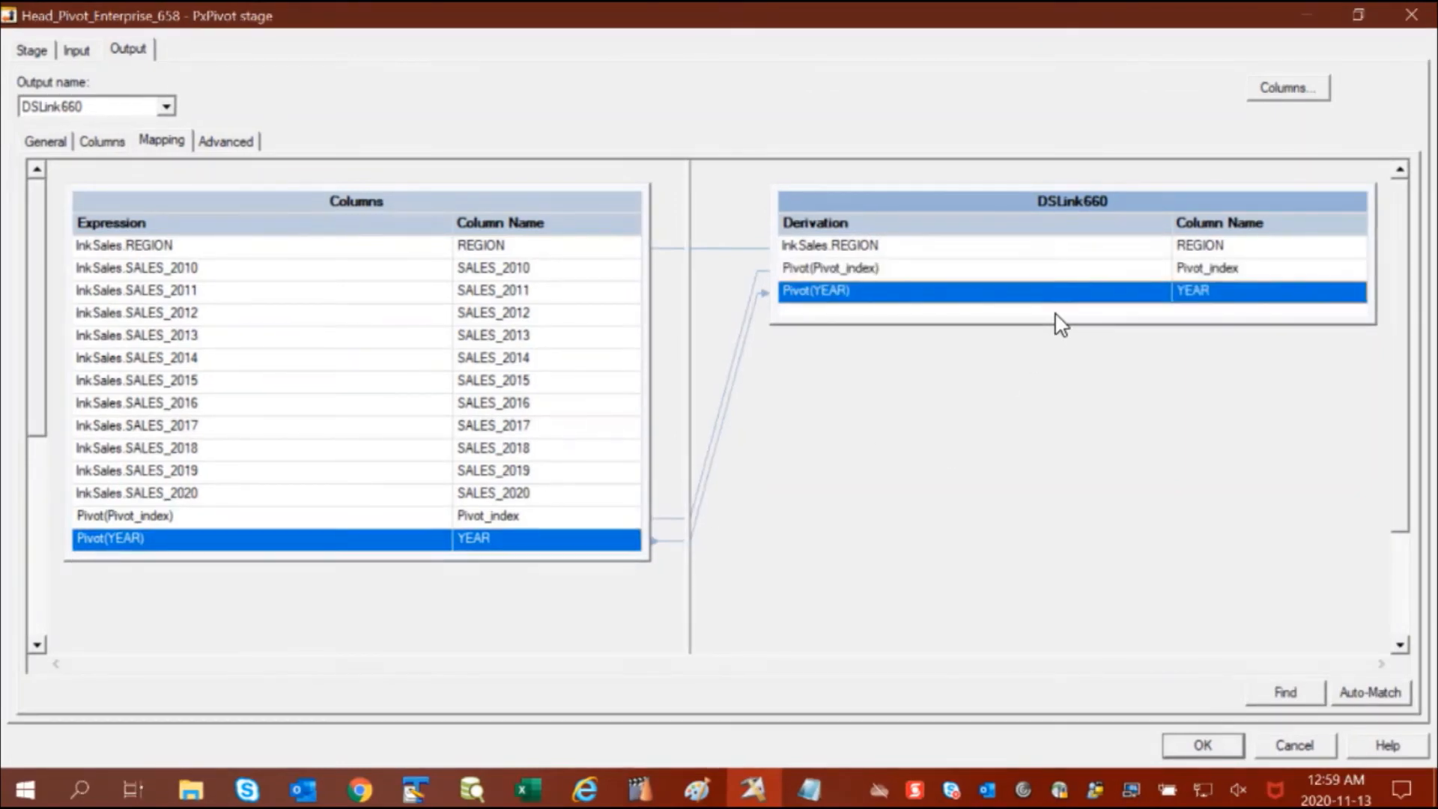
right_click(1247, 247)
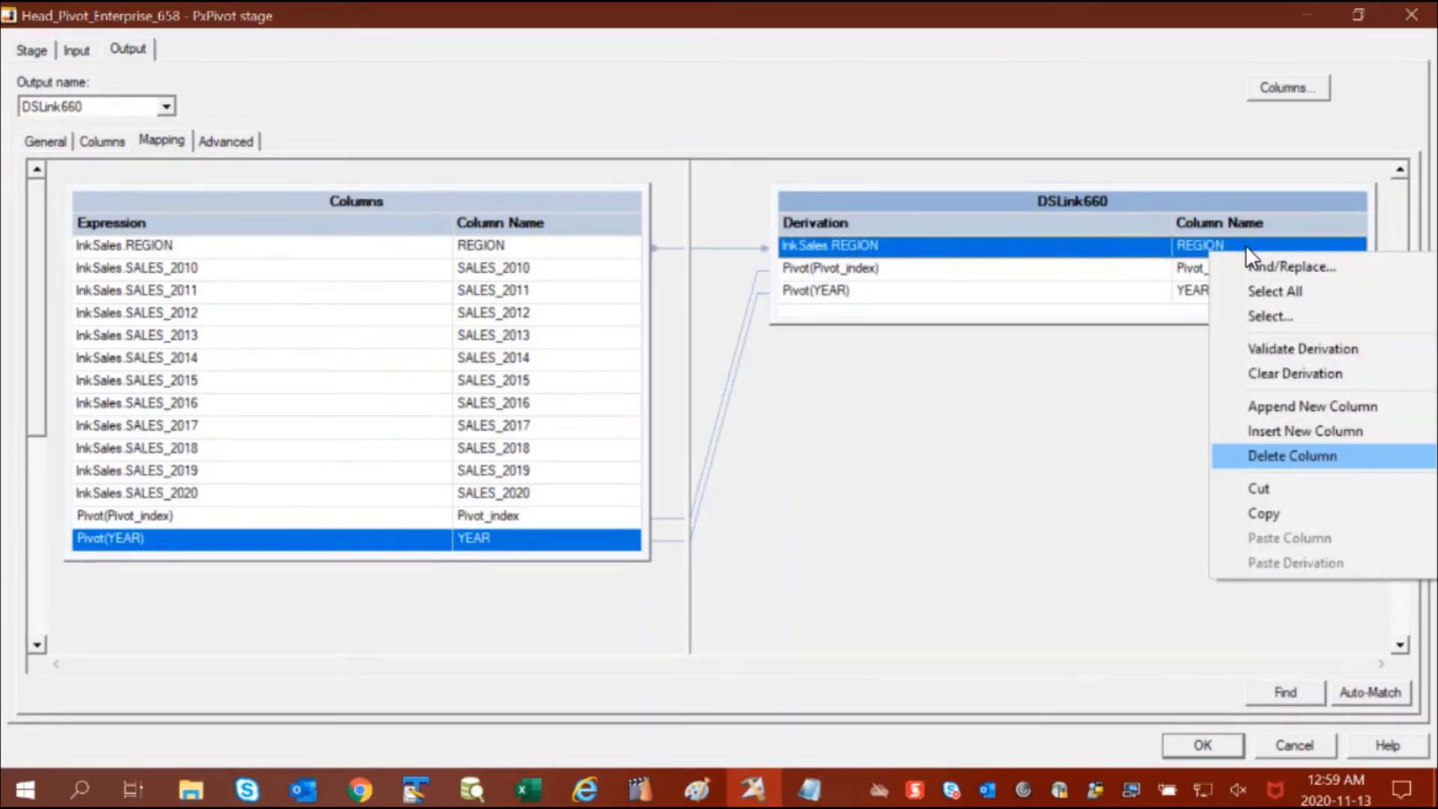
left_click(1314, 460)
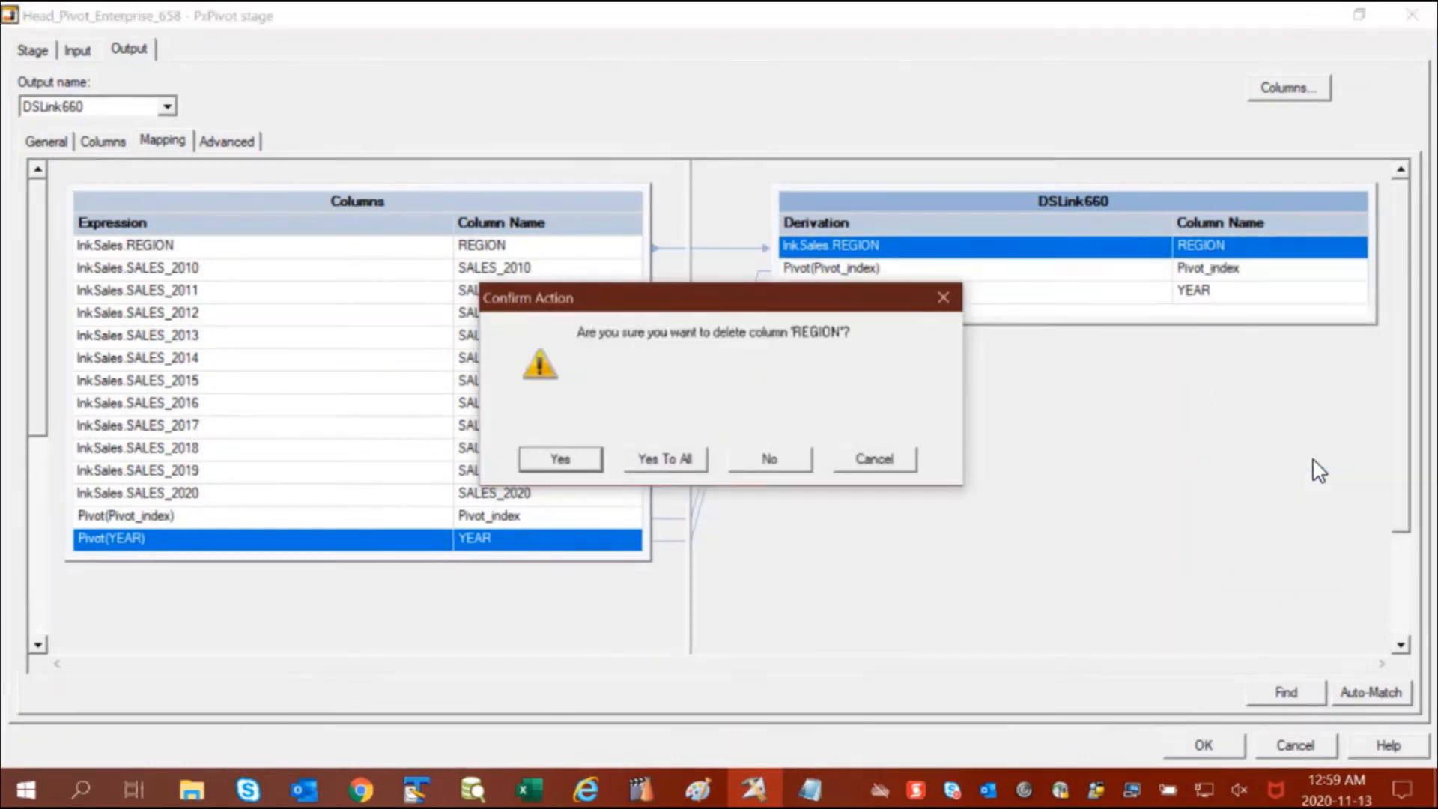
left_click(573, 477)
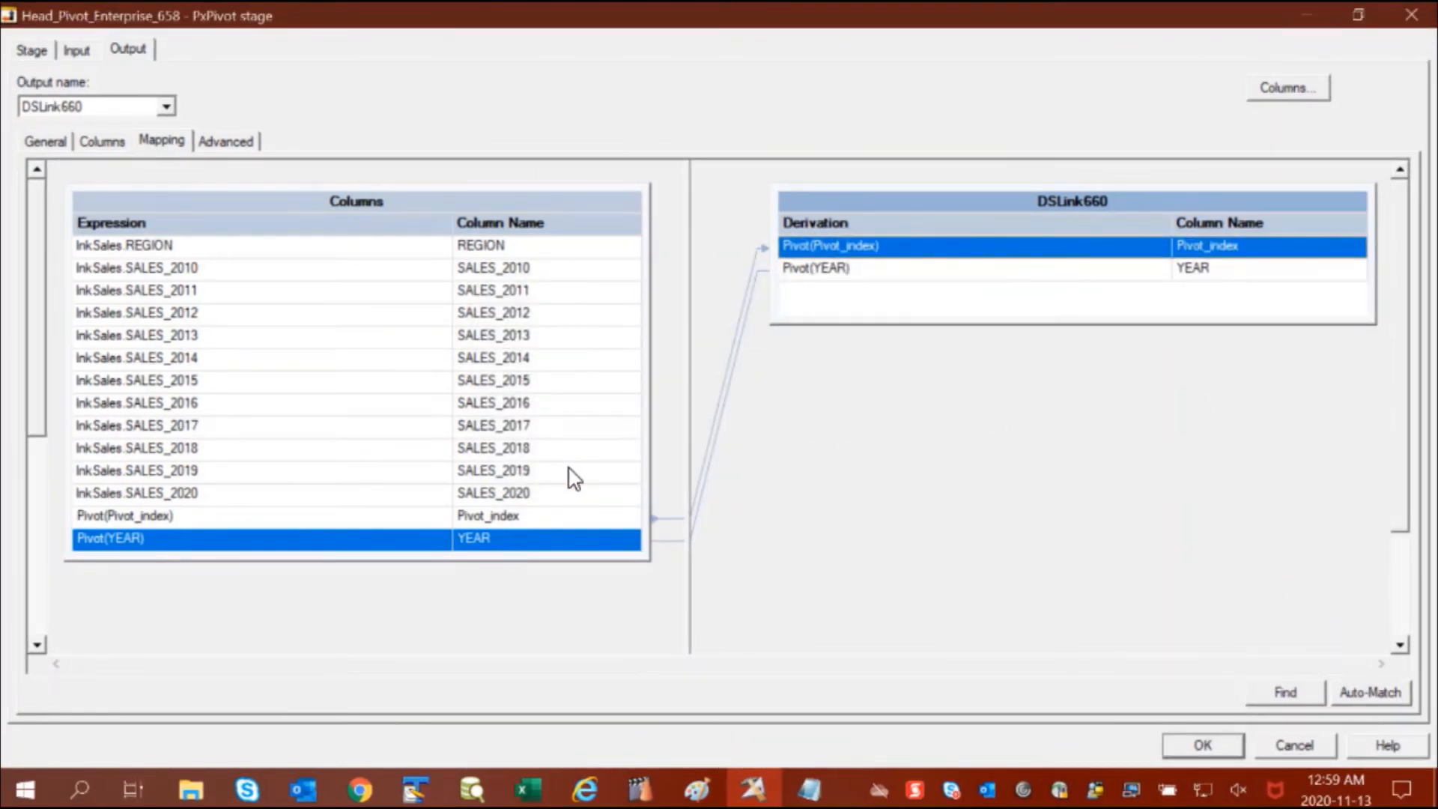
left_click(1201, 746)
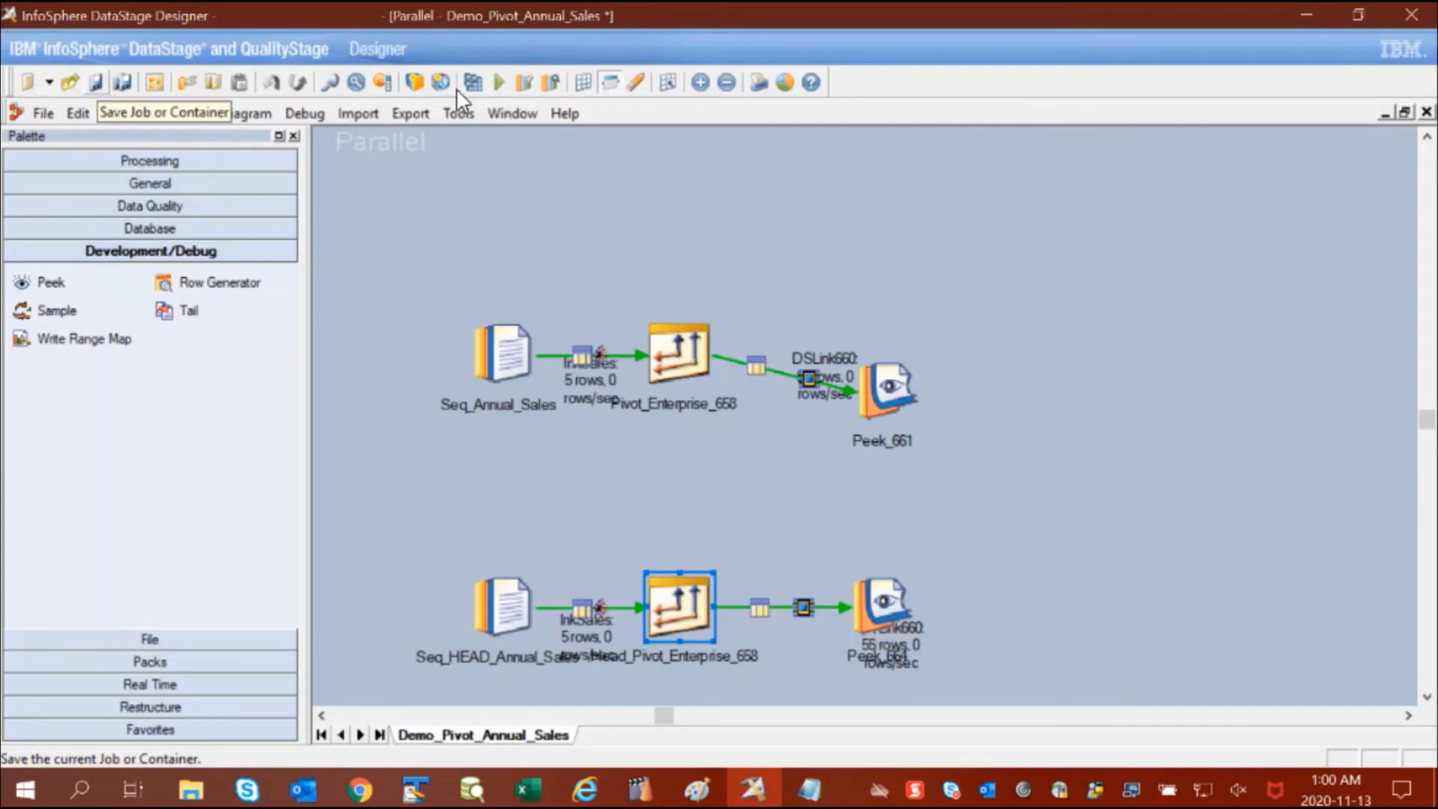
Step: Compile the Demo_Pivot_Annual_Sales job and close the compilation report
left_click(475, 82)
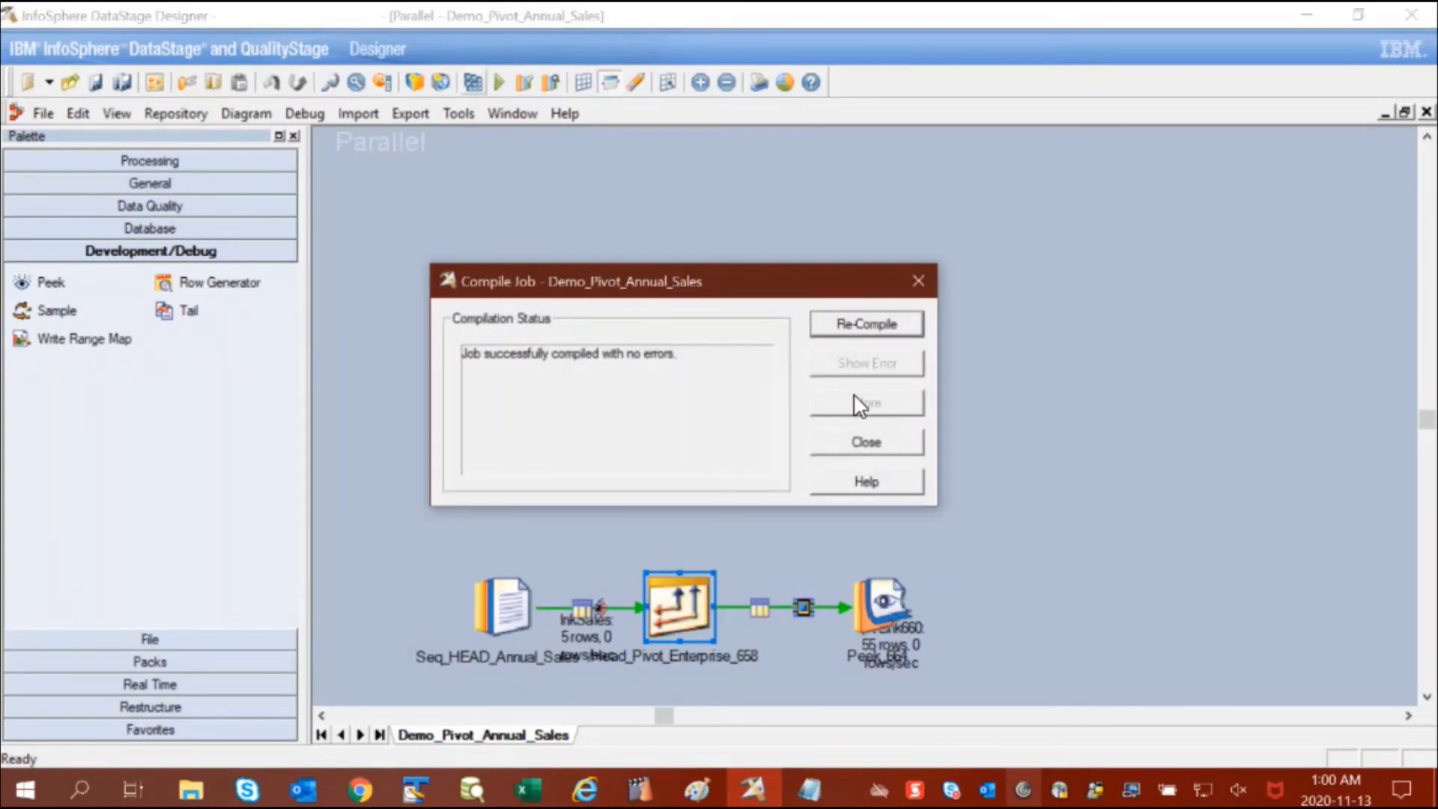
left_click(881, 446)
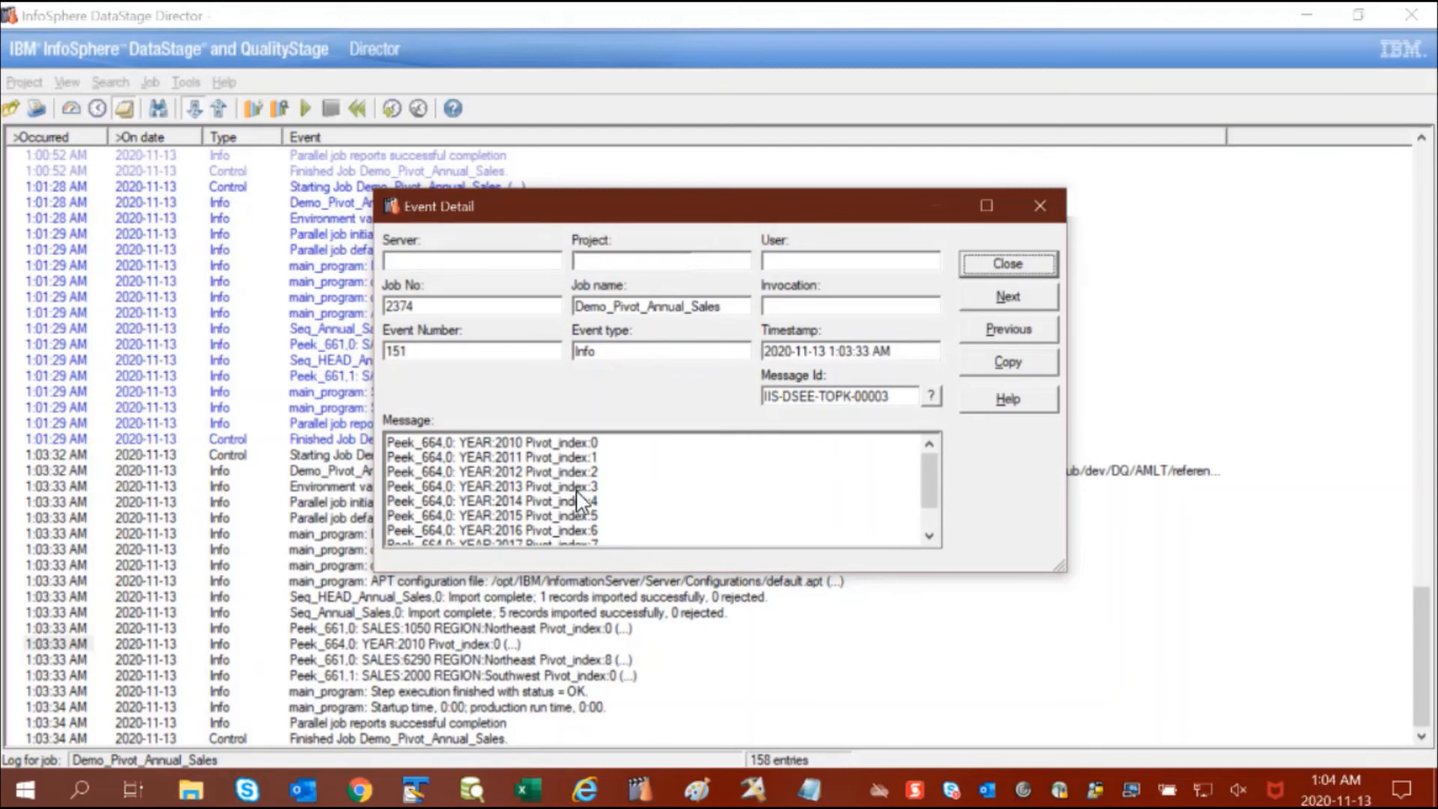
Step: Switch from the Director log back to DataStage Designer and delete the Peek_664 stage from the header flow
key("alt+Tab")
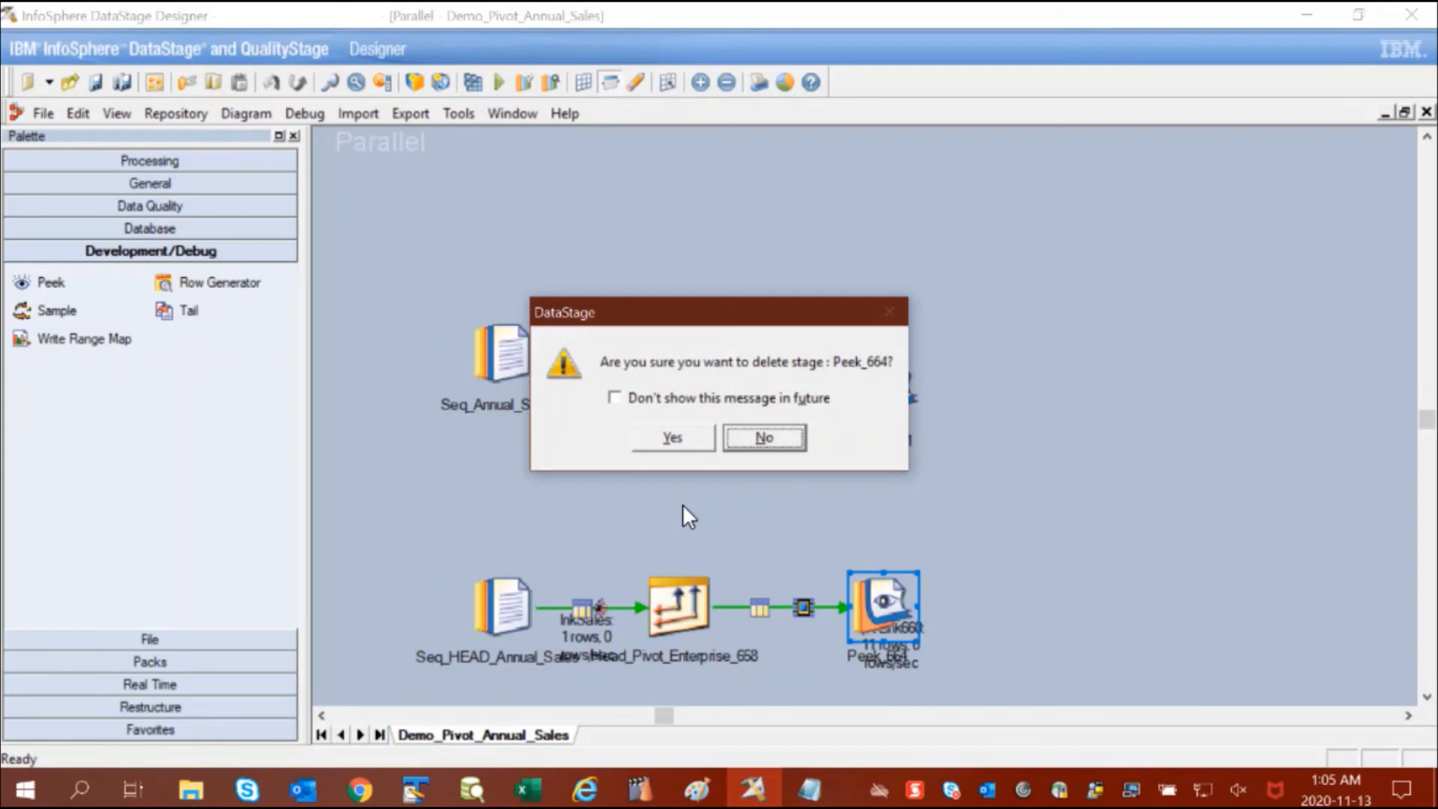
left_click(671, 439)
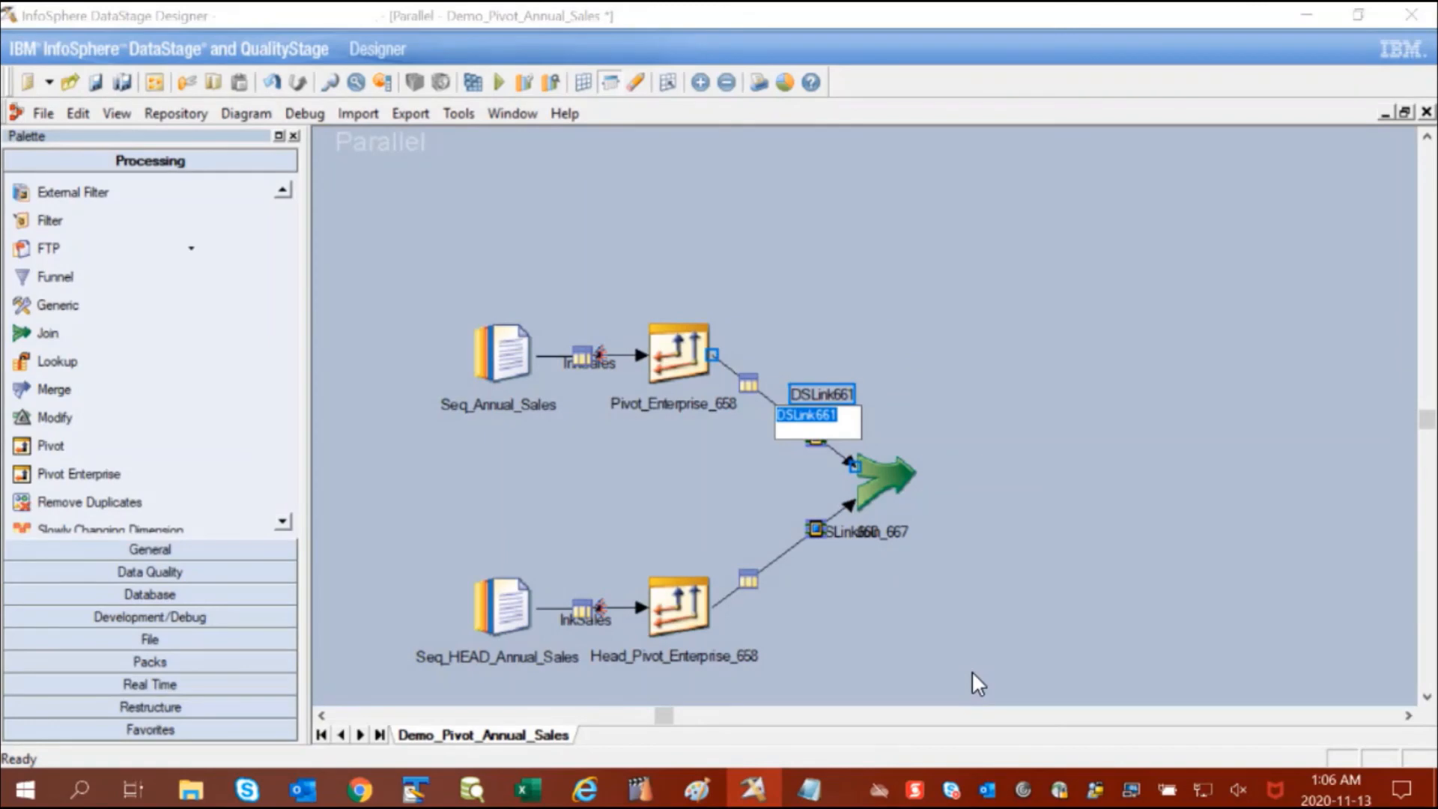
Step: Rename the Join stage's input links: lnkSalesRec from Pivot_Enterprise_658 and lnkHeader from Head_Pivot_Enterprise_658
type("lnkSalesRec")
left_click(831, 531)
type("lnkHeader")
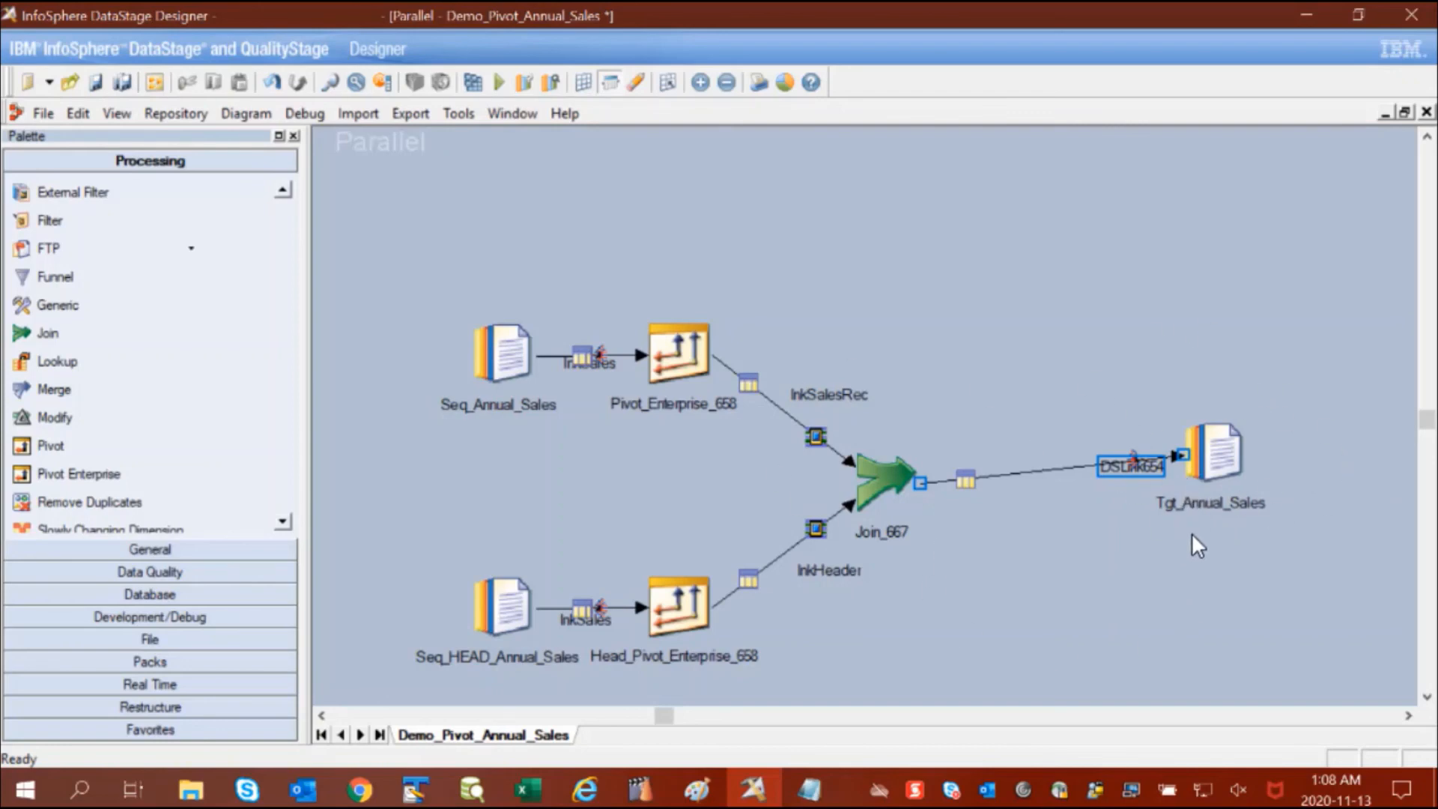
Step: In Join_667, map YEAR, REGION and SALES to the DSLink654 output, leaving out Pivot_index, and accept the stage settings
double_click(875, 479)
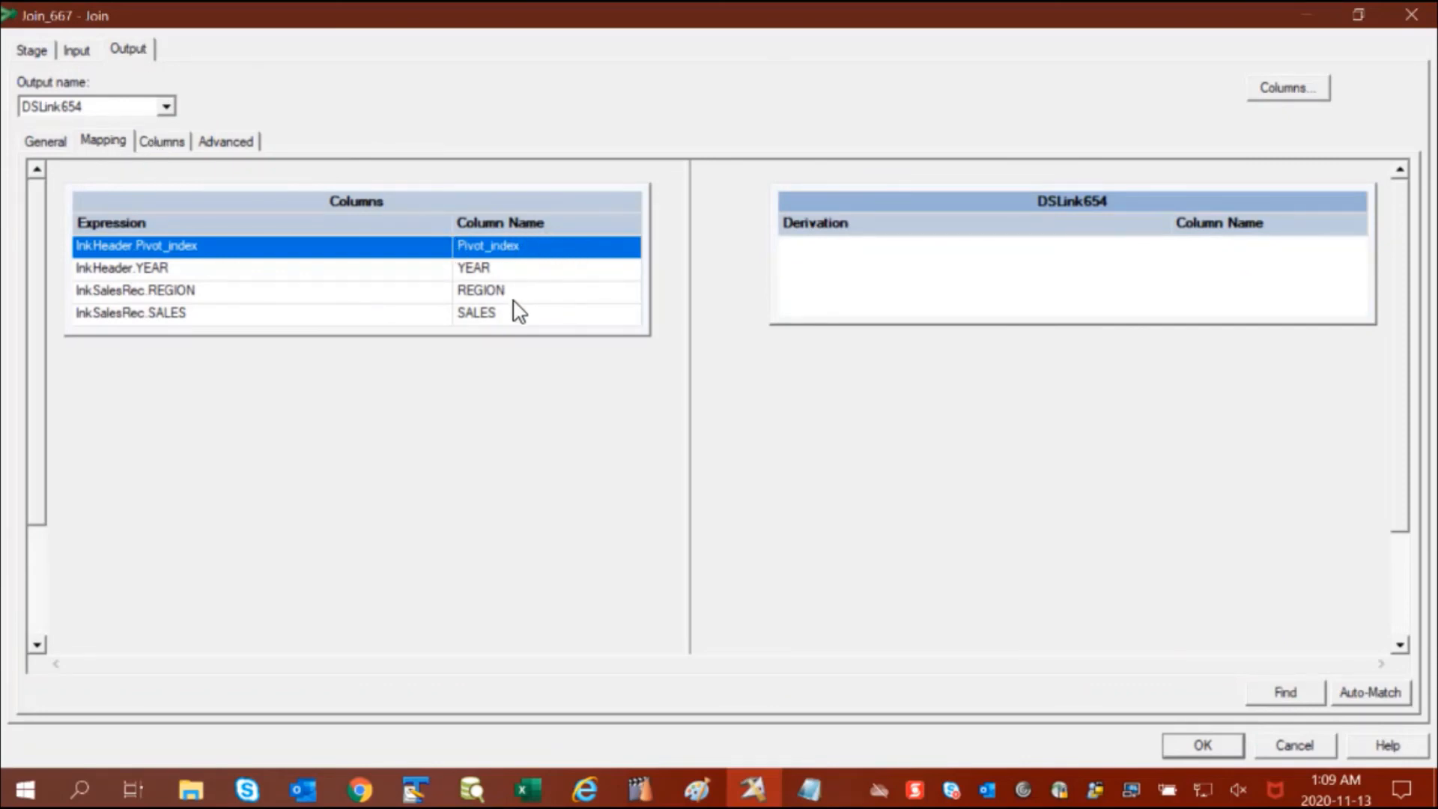
left_click(546, 319, "shift")
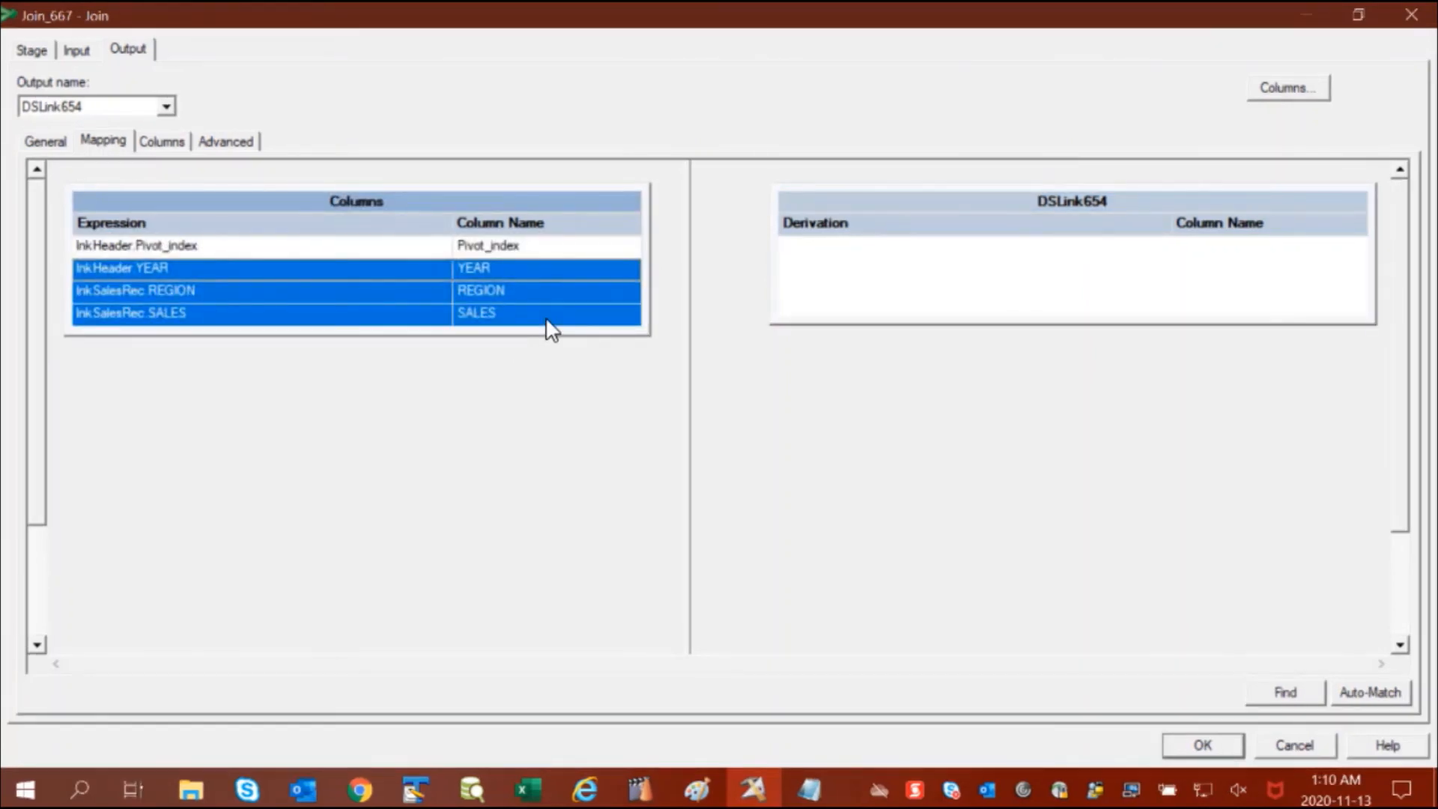
left_click_drag(551, 329, 926, 387)
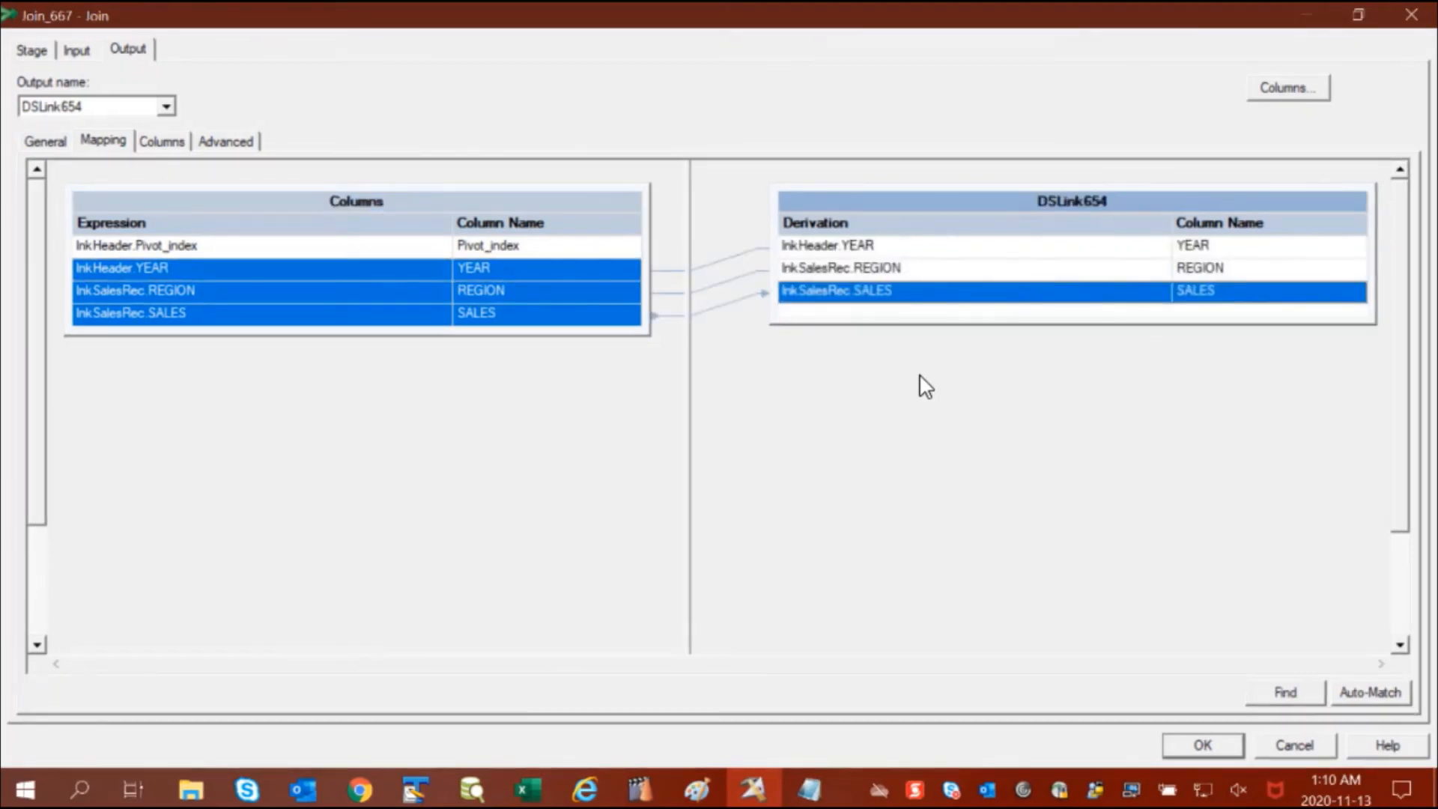
left_click(1202, 744)
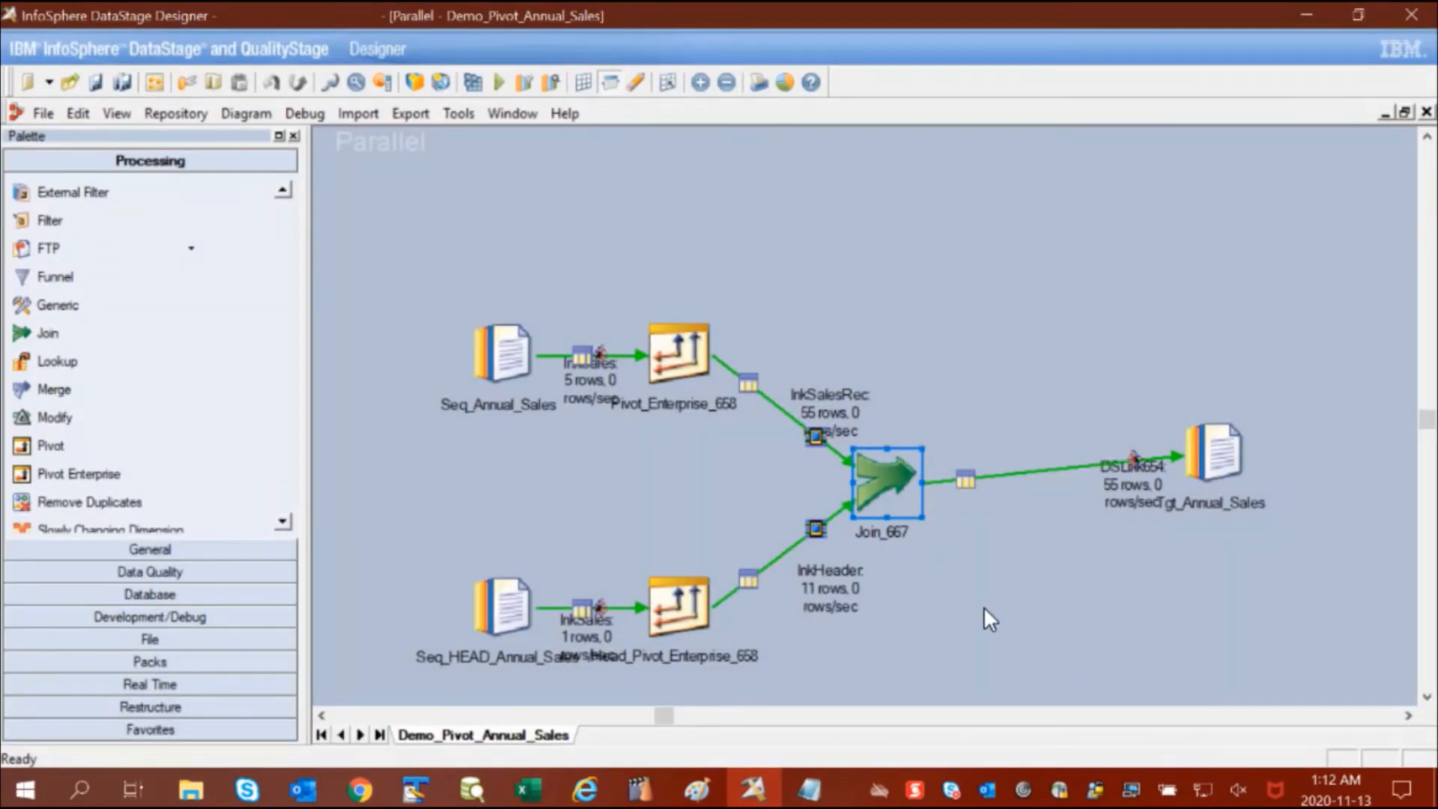